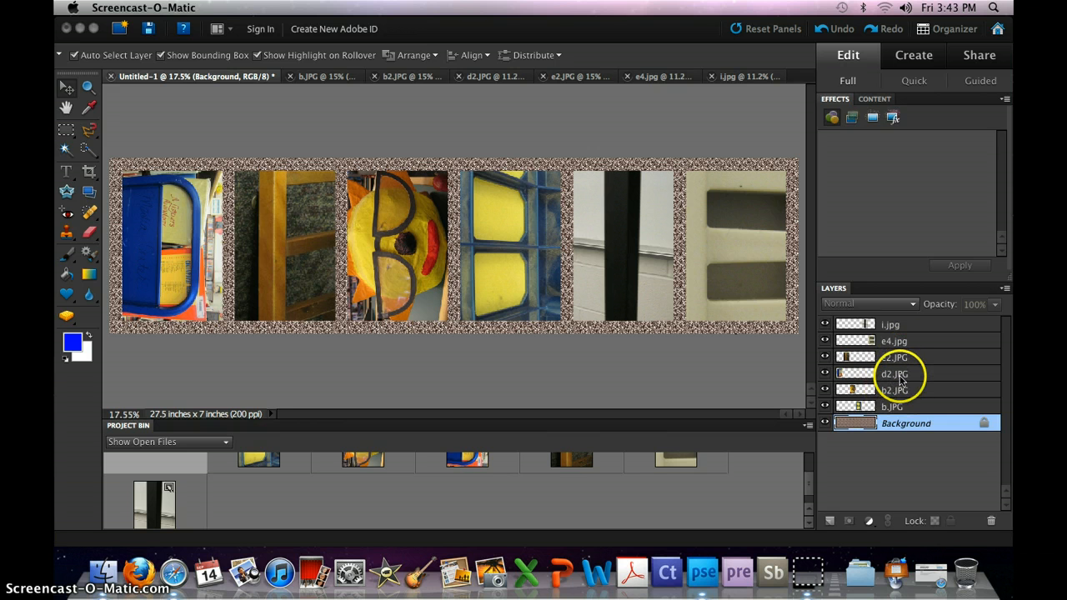
# - Try enabling a drop shadow in the style settings of the d2.JPG layer
pyautogui.click(899, 377)
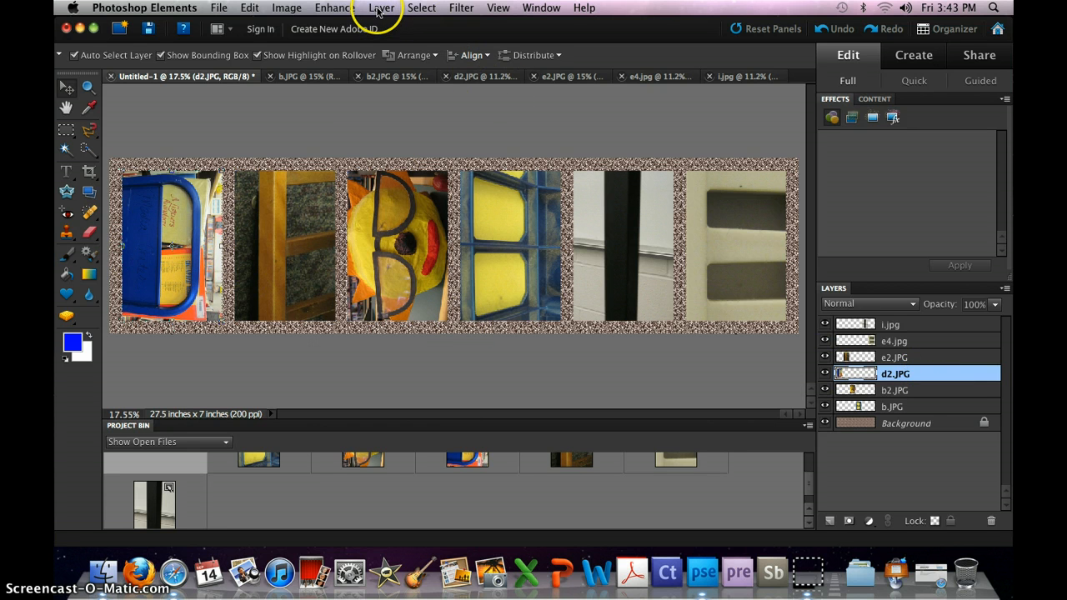
pyautogui.click(381, 9)
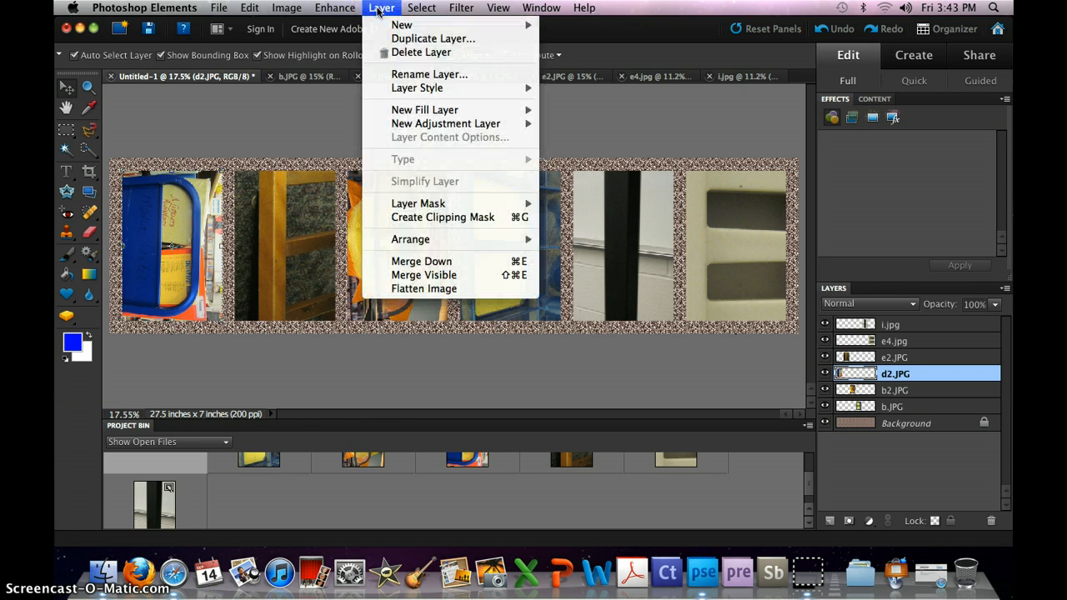
pyautogui.moveTo(398, 90)
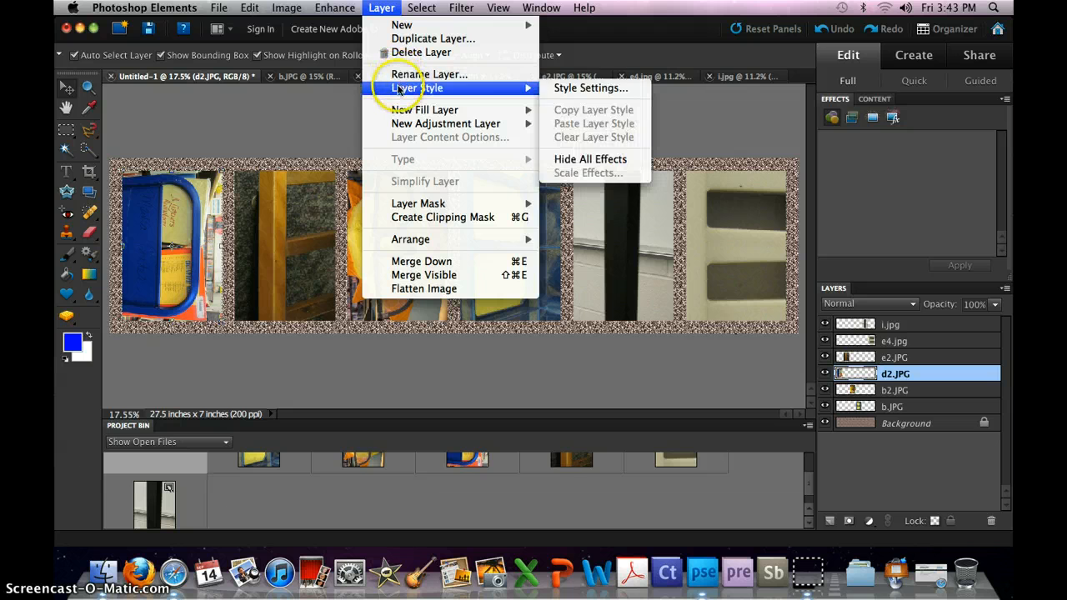
pyautogui.click(572, 92)
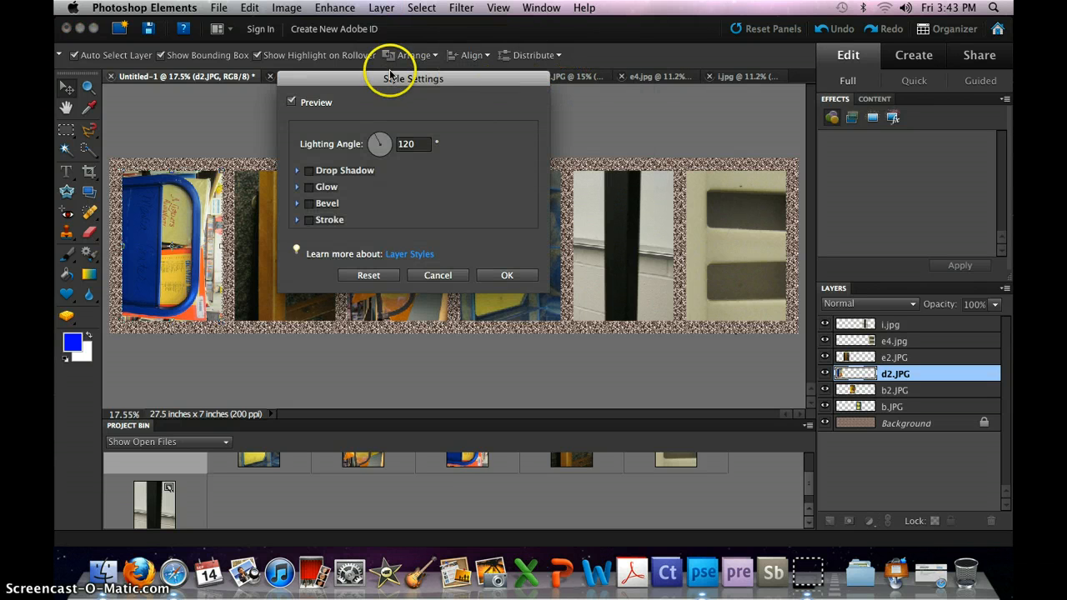
pyautogui.moveTo(345, 73); pyautogui.dragTo(316, 33)
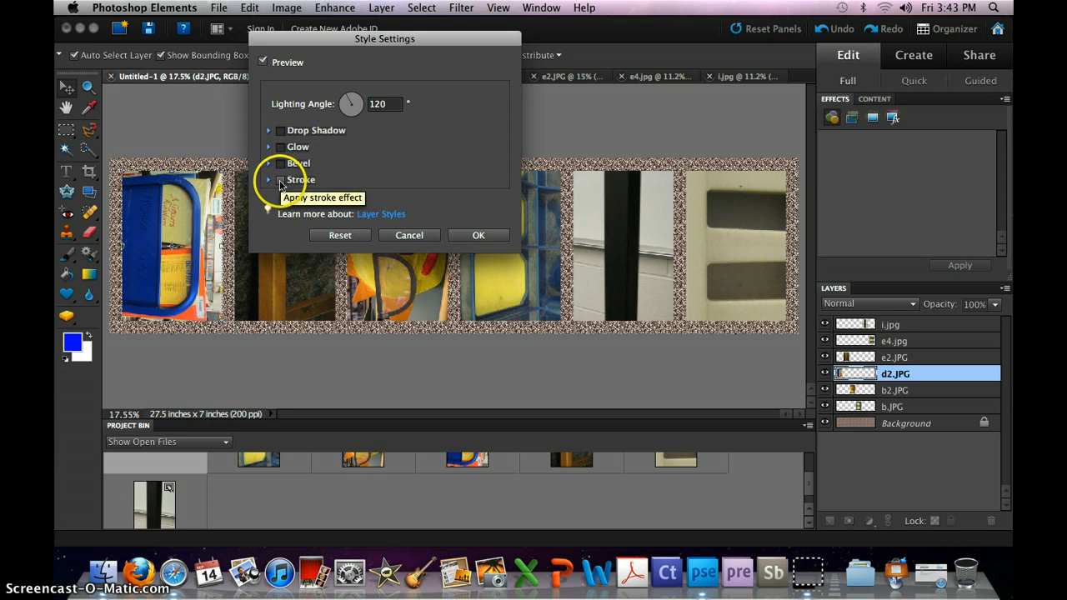
pyautogui.click(280, 131)
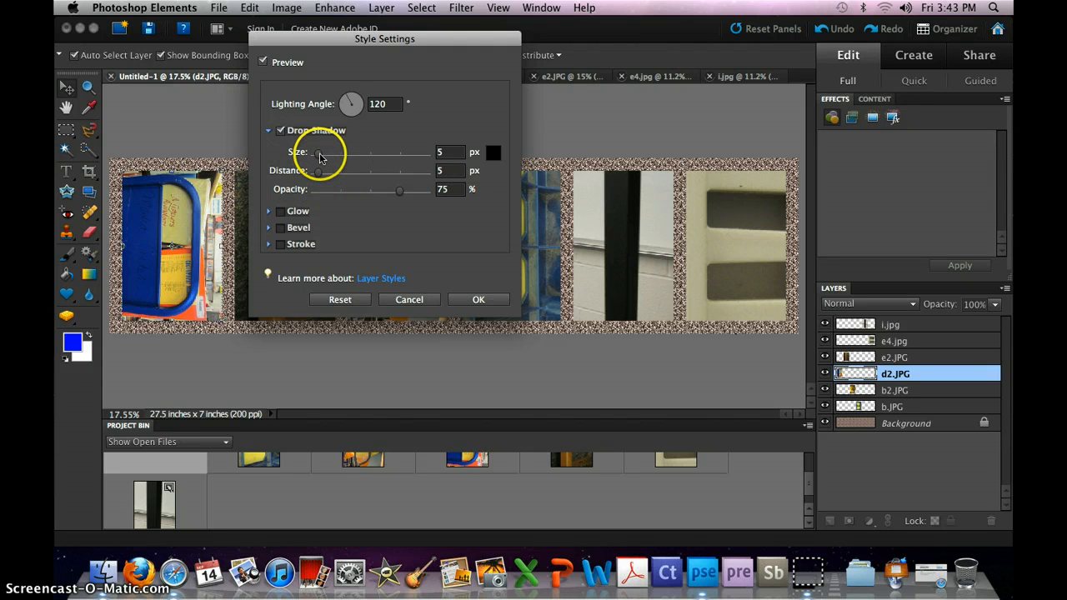
# - Try the drop shadow with size 21 px, distance 81 px, opacity 76% and lighting angle 130°, and cancel the style settings
pyautogui.moveTo(319, 154)
pyautogui.mouseDown()
pyautogui.moveTo(359, 159)
pyautogui.moveTo(316, 158)
pyautogui.mouseUp()
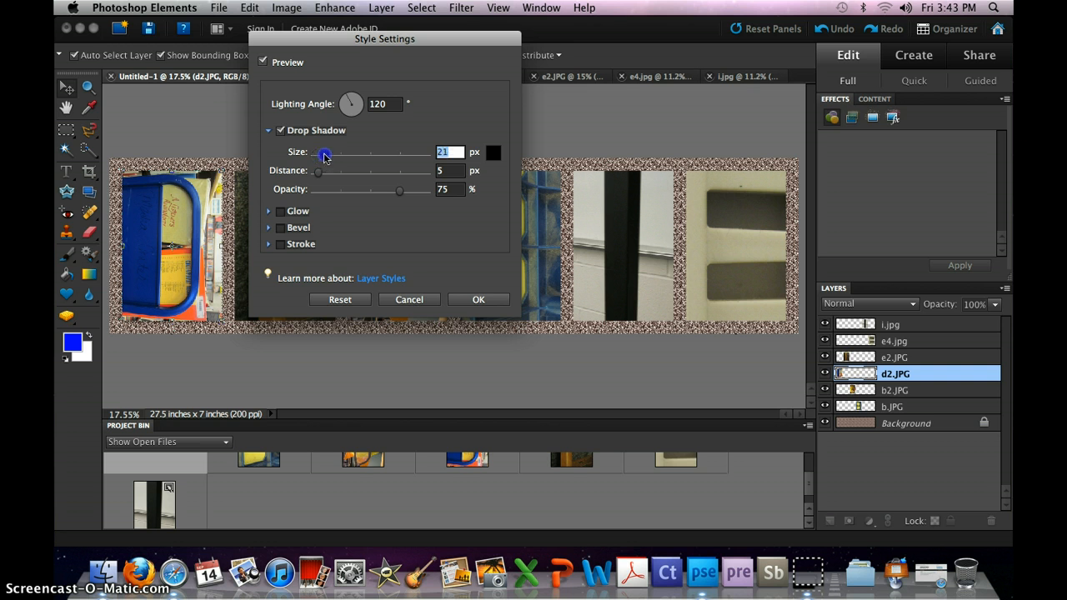
pyautogui.moveTo(318, 174); pyautogui.dragTo(363, 182)
pyautogui.moveTo(352, 101)
pyautogui.mouseDown()
pyautogui.moveTo(363, 122)
pyautogui.moveTo(343, 121)
pyautogui.moveTo(346, 99)
pyautogui.mouseUp()
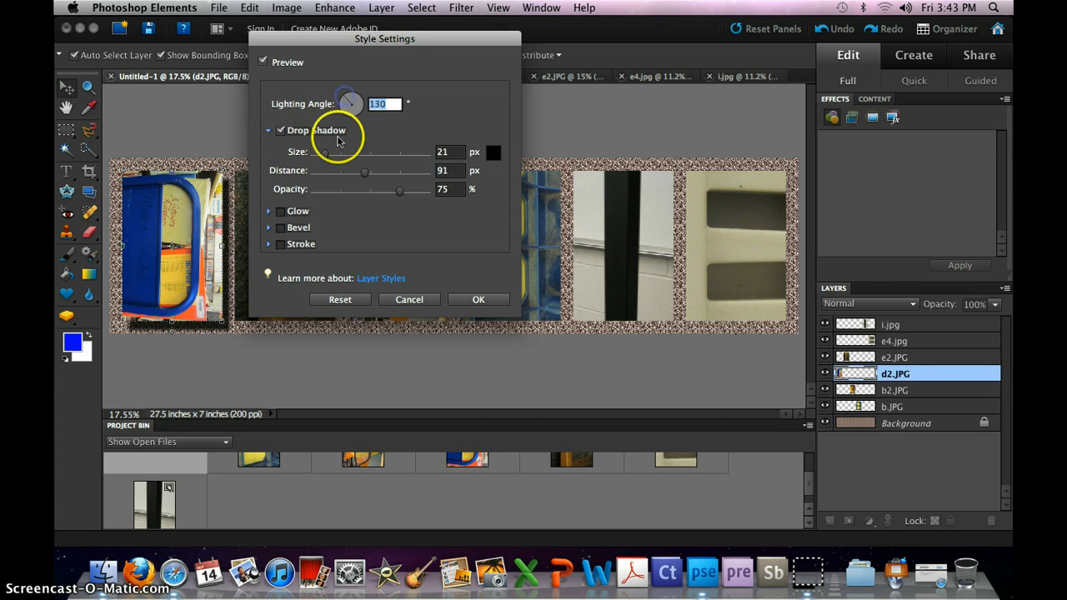
pyautogui.moveTo(363, 172); pyautogui.dragTo(362, 173)
pyautogui.click(399, 194)
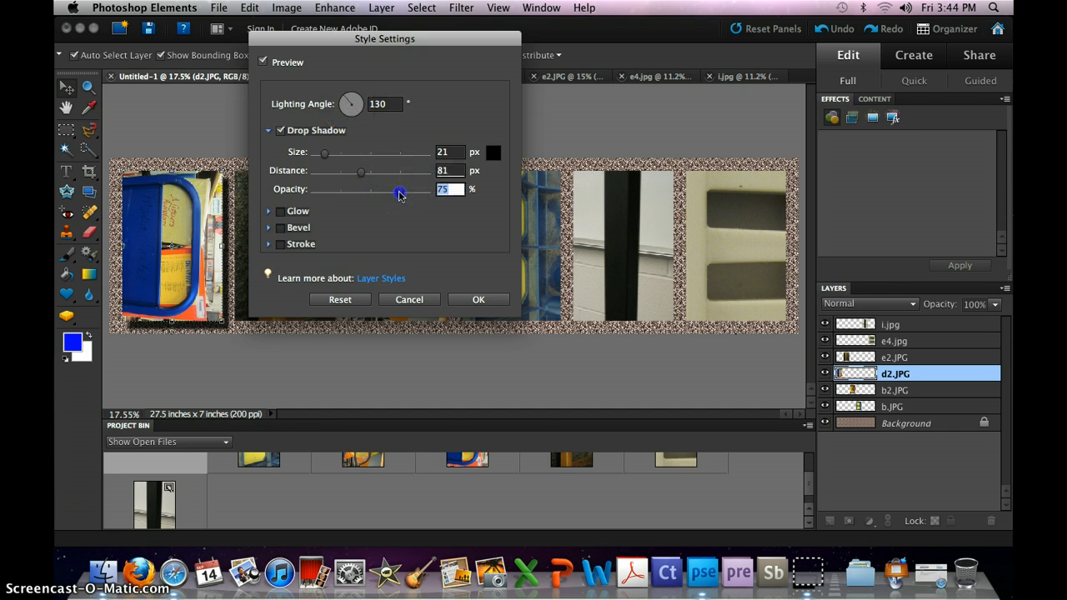
pyautogui.moveTo(383, 194)
pyautogui.mouseDown()
pyautogui.moveTo(346, 193)
pyautogui.moveTo(413, 192)
pyautogui.moveTo(359, 192)
pyautogui.moveTo(400, 189)
pyautogui.mouseUp()
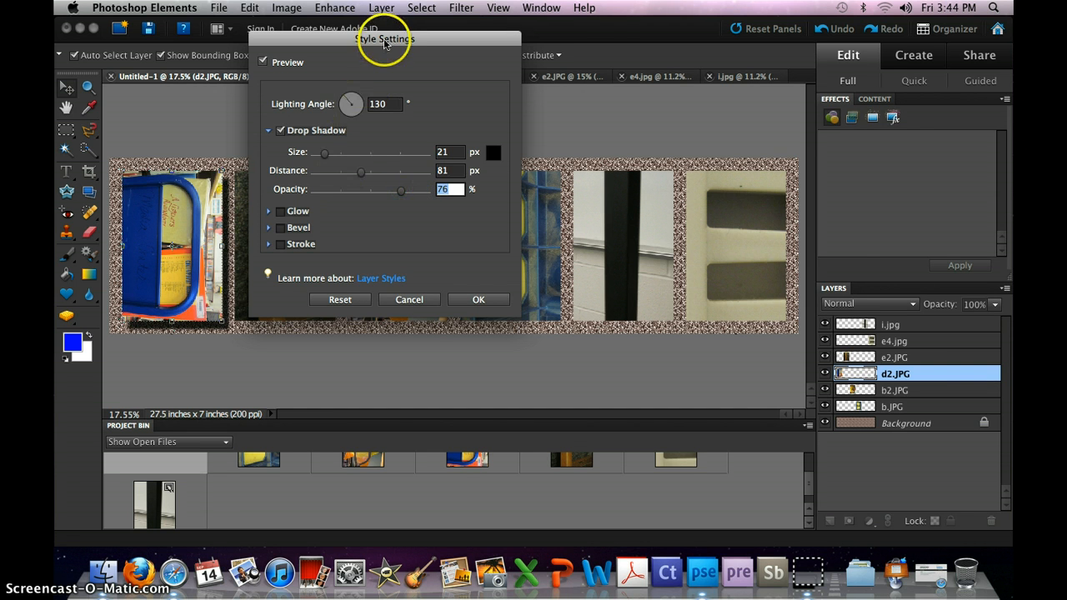
pyautogui.moveTo(381, 42); pyautogui.dragTo(552, 47)
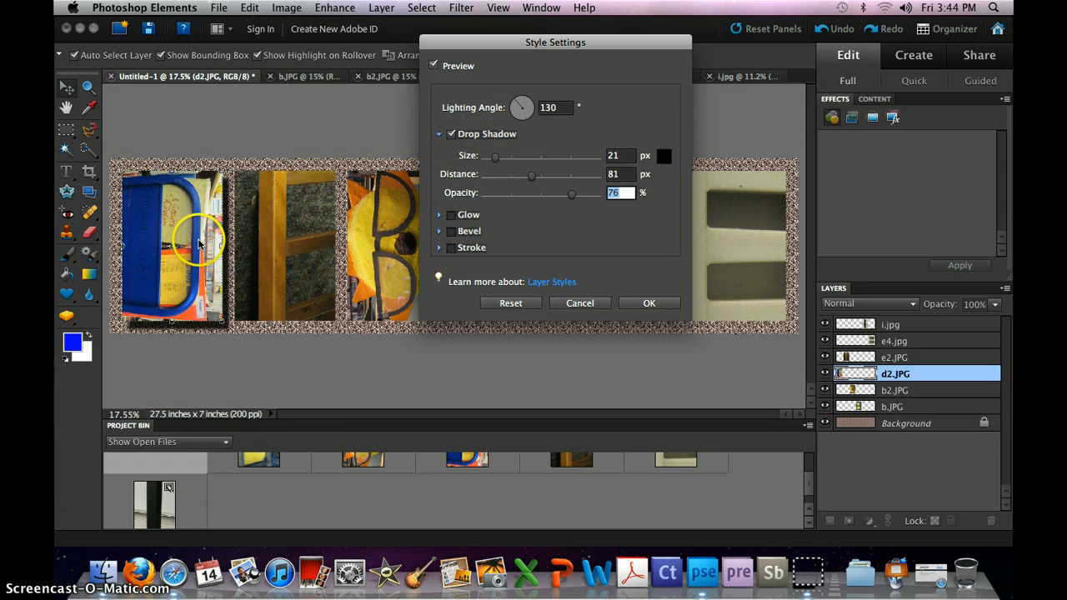
pyautogui.click(572, 305)
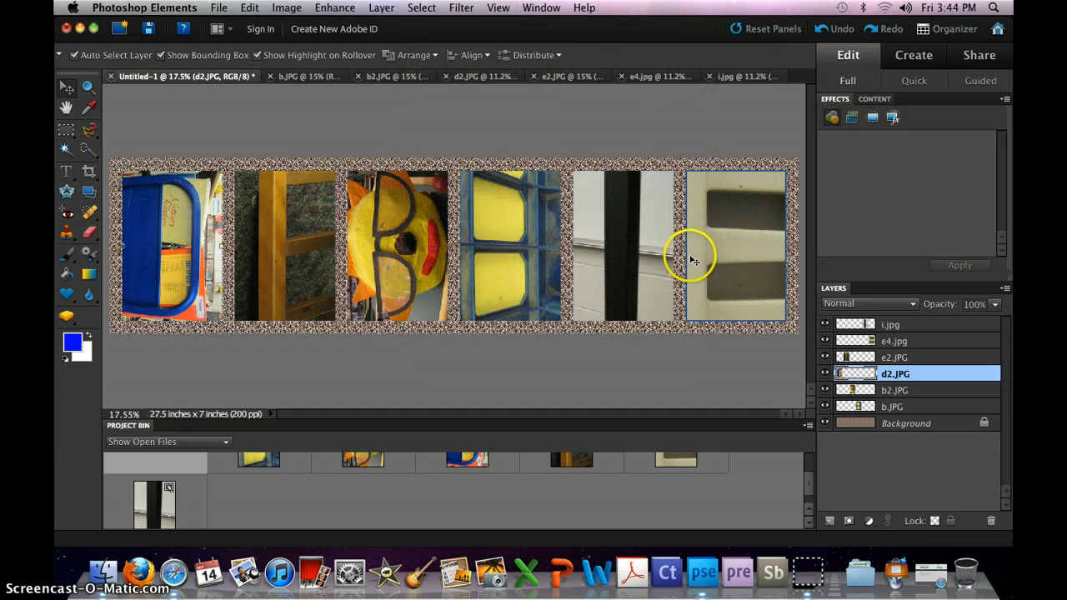
# - Merge the six photo layers, from i.jpg through b.JPG, into one layer, leaving the Background separate
pyautogui.click(893, 326)
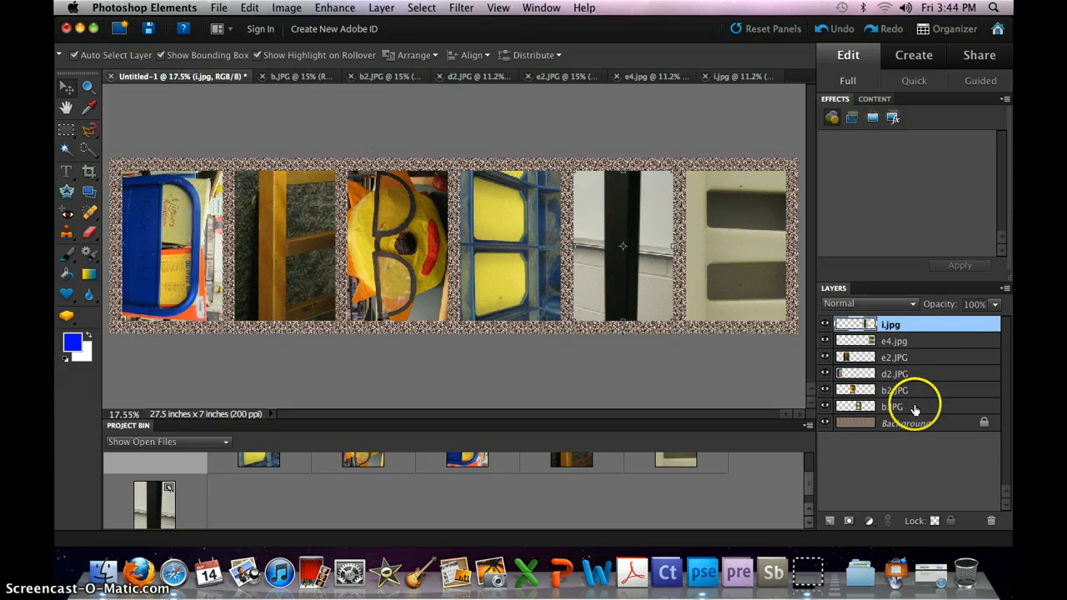
pyautogui.keyDown('shift'); pyautogui.click(907, 341); pyautogui.keyUp('shift')
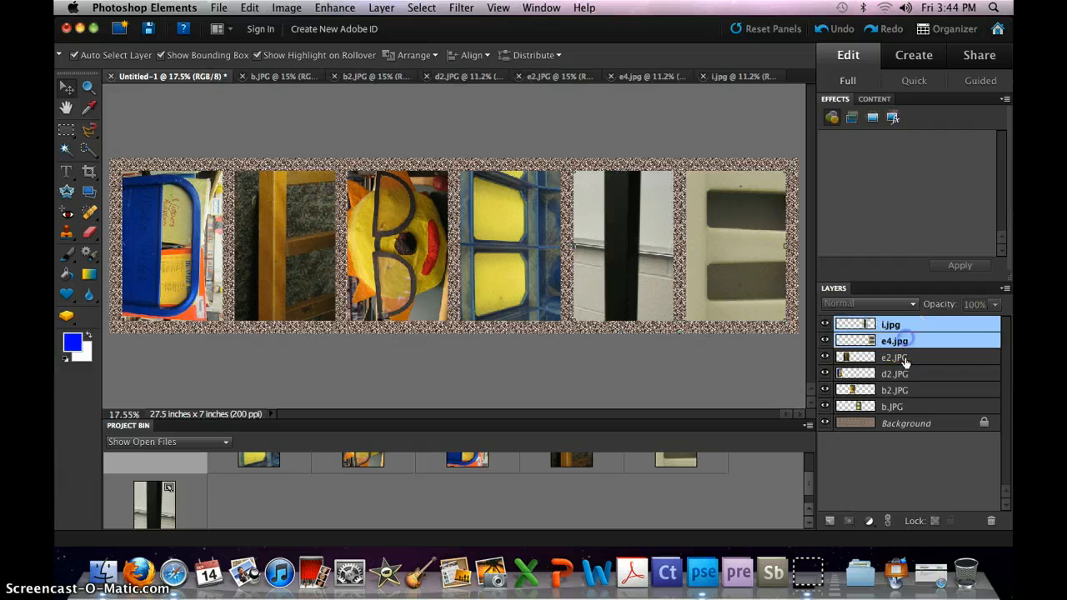
pyautogui.keyDown('shift'); pyautogui.click(903, 359); pyautogui.keyUp('shift')
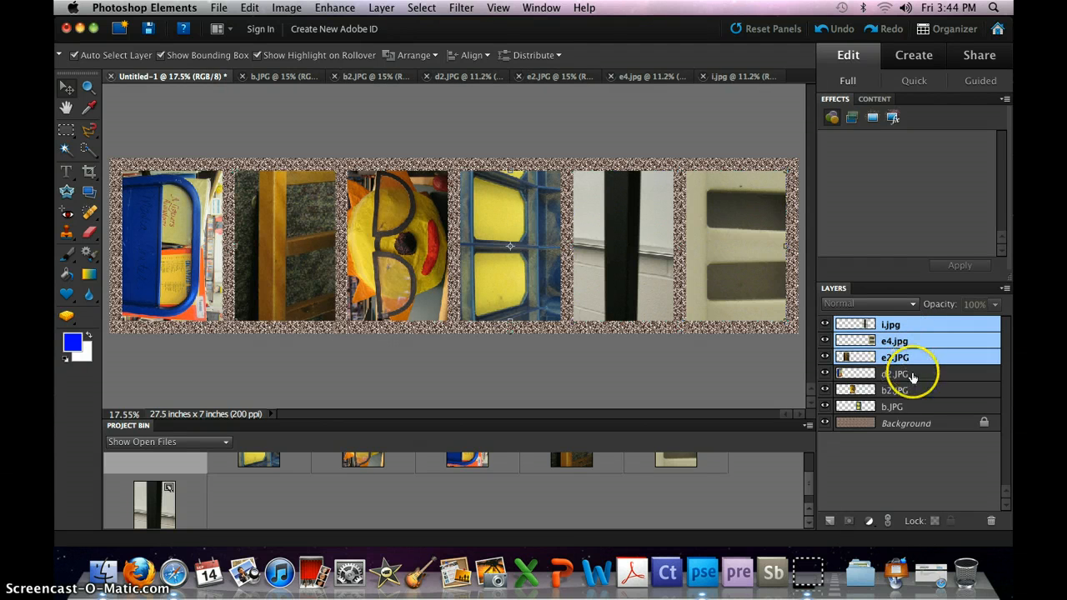
pyautogui.keyDown('shift'); pyautogui.click(903, 376); pyautogui.keyUp('shift')
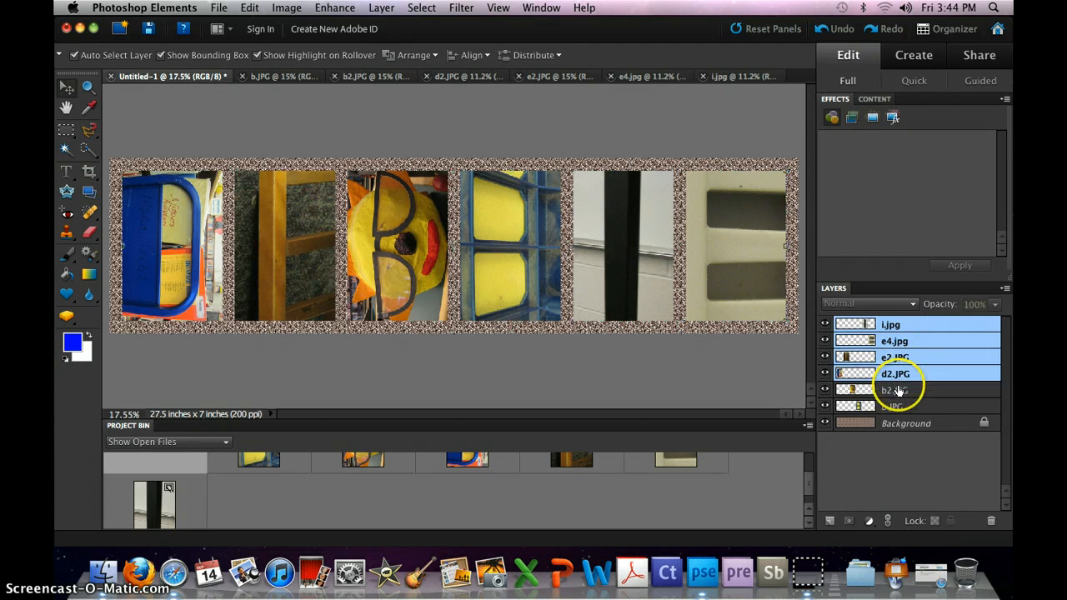
pyautogui.keyDown('shift'); pyautogui.click(898, 391); pyautogui.keyUp('shift')
pyautogui.keyDown('shift'); pyautogui.click(896, 406); pyautogui.keyUp('shift')
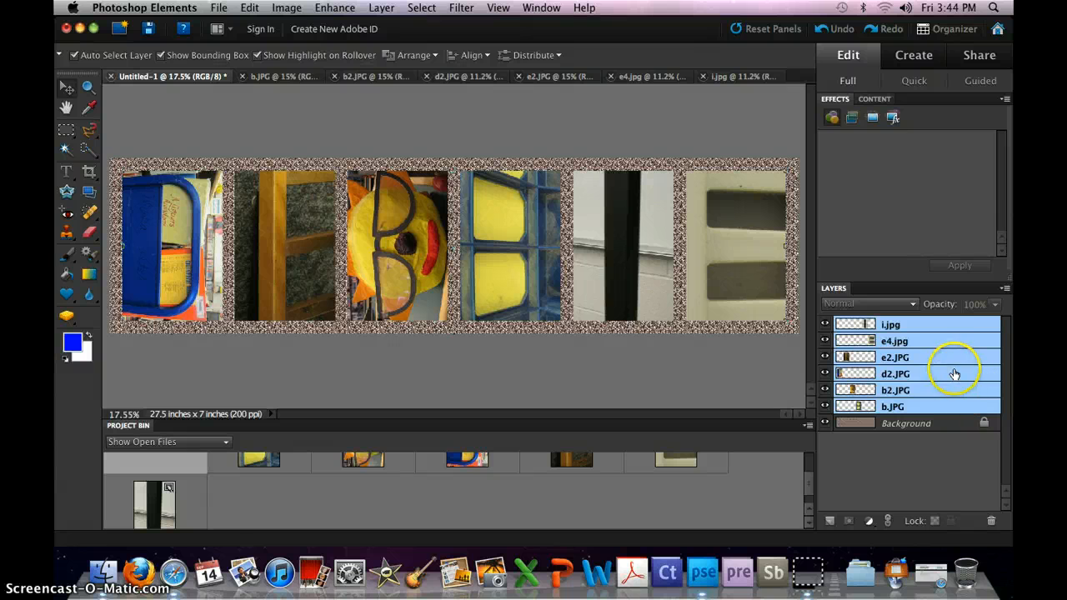
pyautogui.rightClick(919, 364)
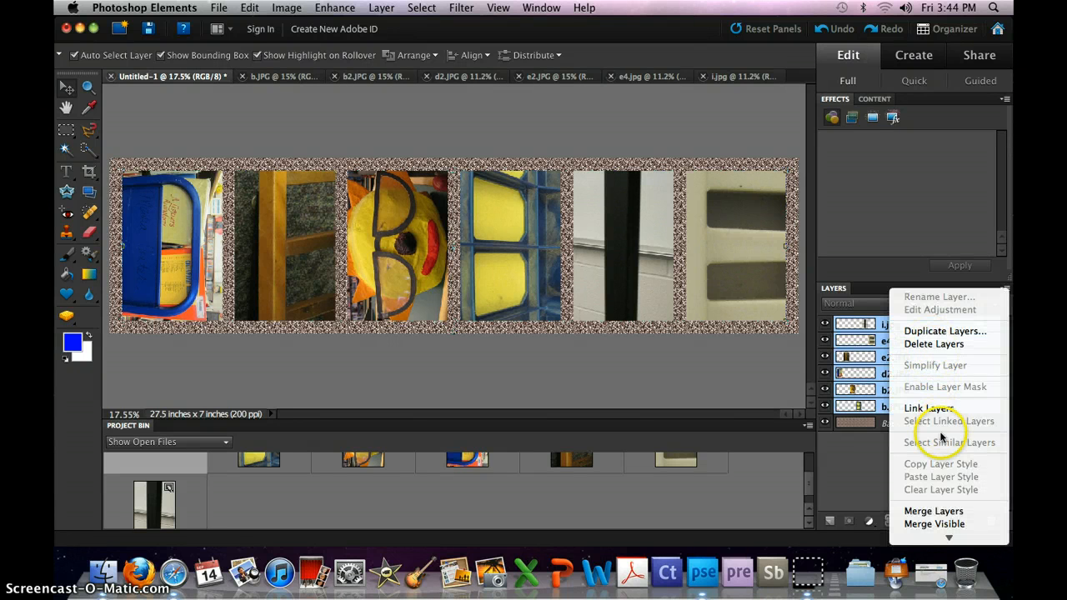
pyautogui.click(933, 511)
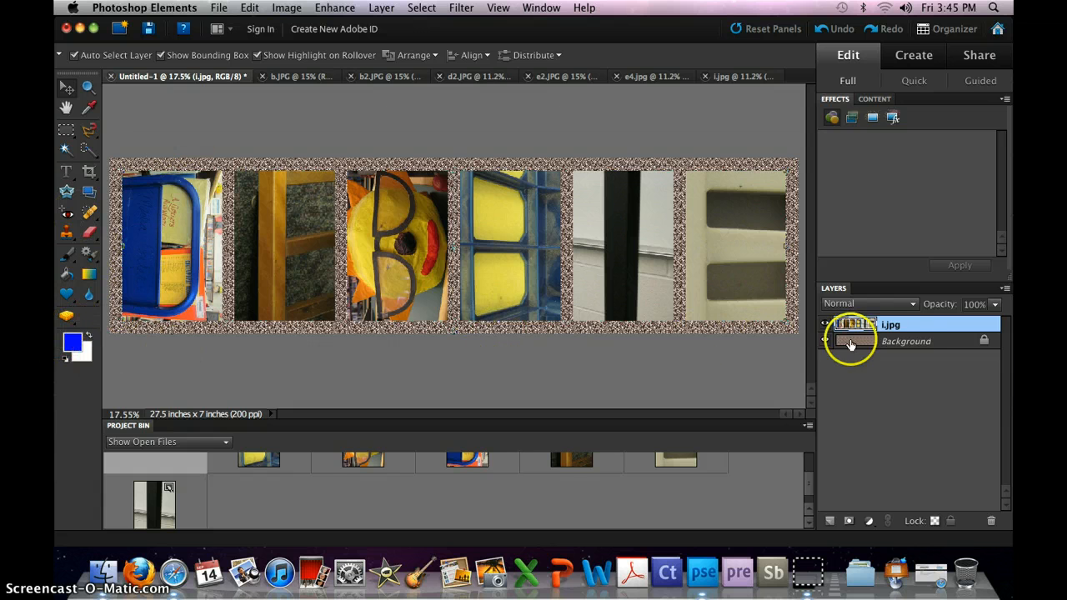
# - Start a Hue/Saturation adjustment on the Background layer with Colorize enabled
pyautogui.doubleClick(909, 342)
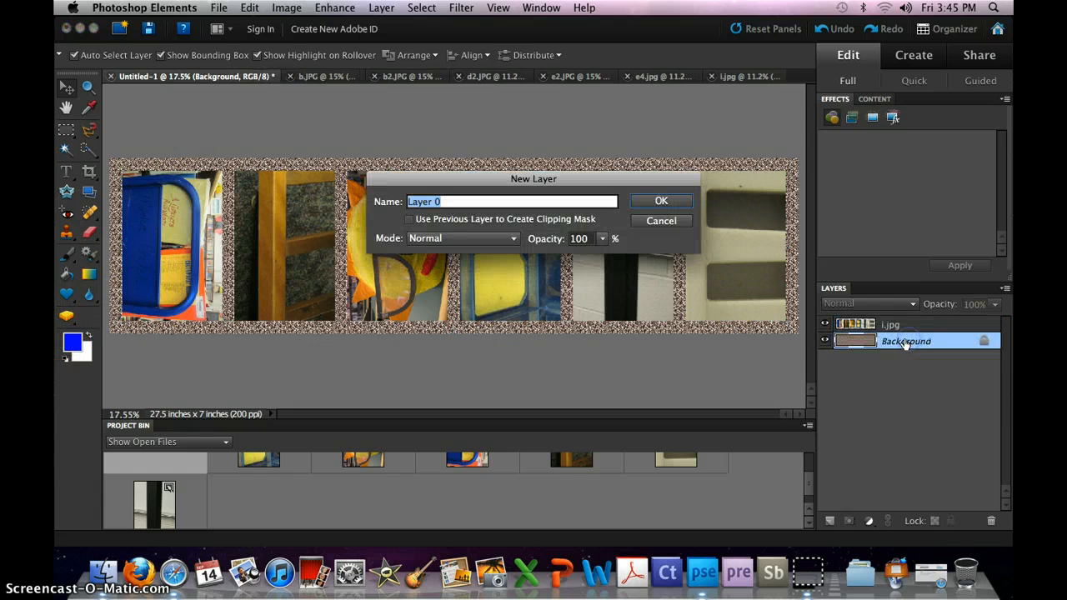
pyautogui.click(662, 220)
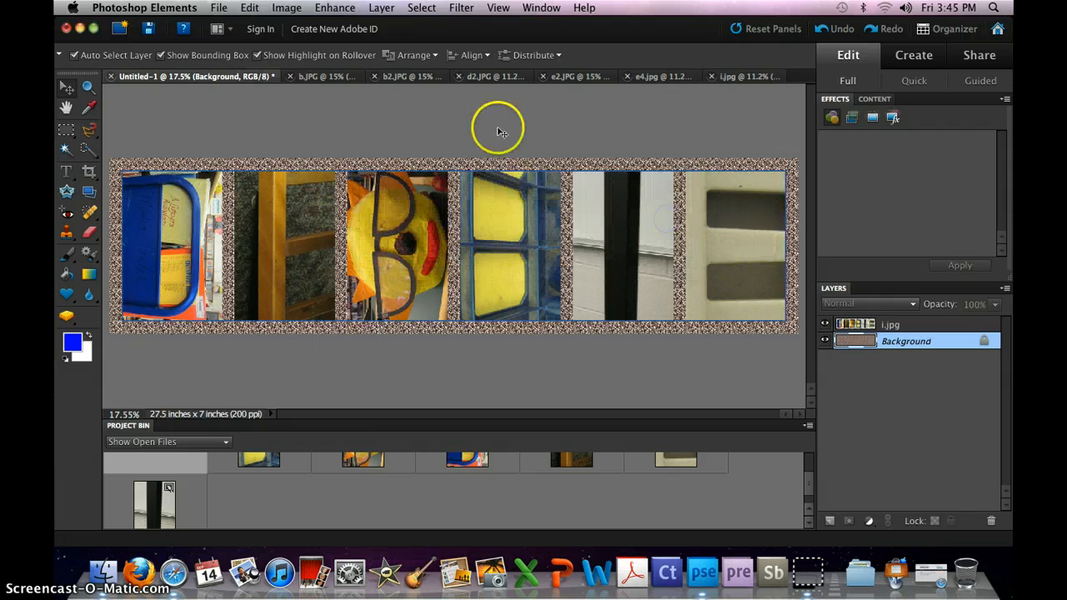
pyautogui.click(331, 10)
pyautogui.moveTo(371, 128)
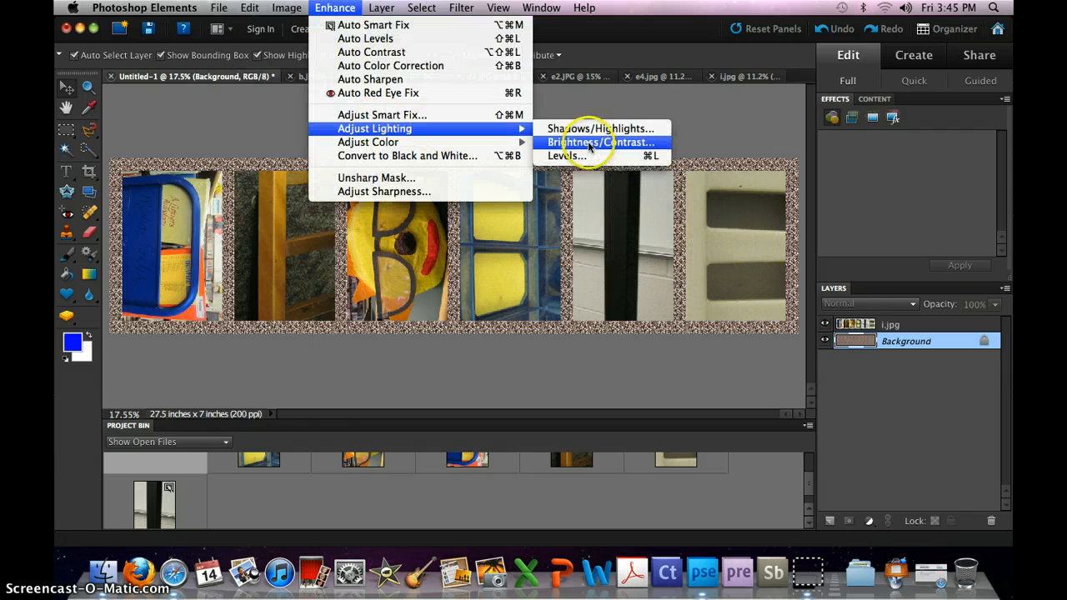
pyautogui.moveTo(492, 141)
pyautogui.click(564, 156)
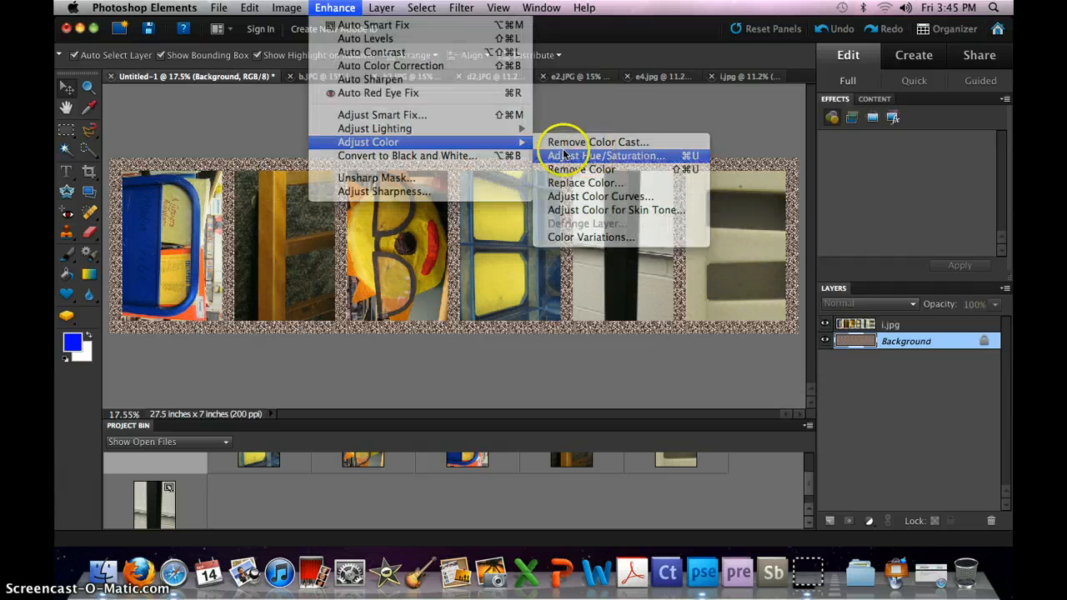
pyautogui.click(803, 230)
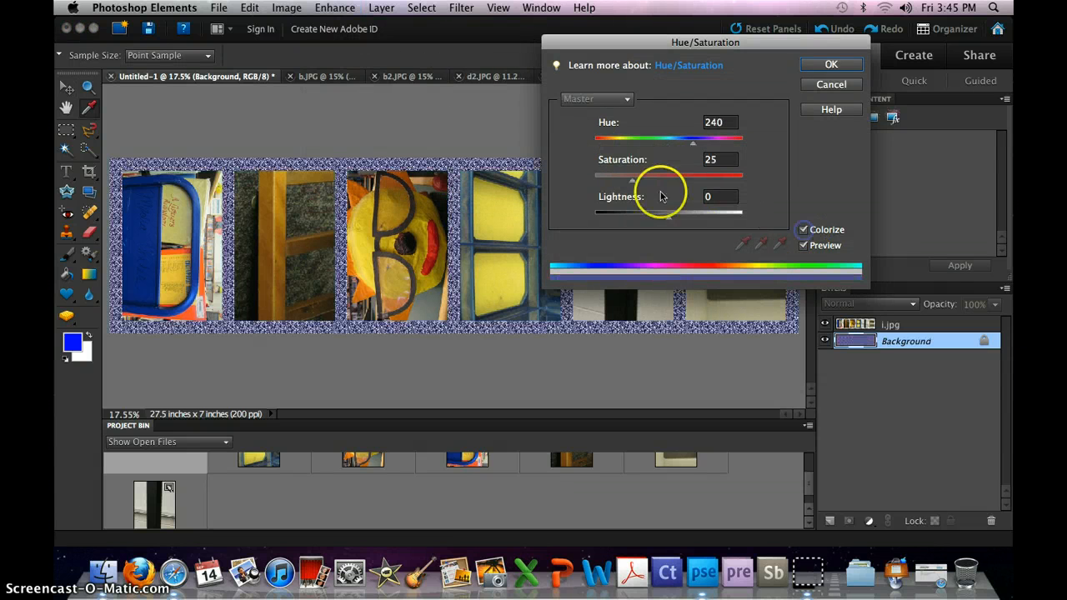
# - Colorize the background red with hue 0 and saturation 53, and apply the adjustment
pyautogui.moveTo(692, 141); pyautogui.dragTo(623, 142)
pyautogui.moveTo(669, 42); pyautogui.dragTo(786, 310)
pyautogui.moveTo(744, 417); pyautogui.dragTo(718, 417)
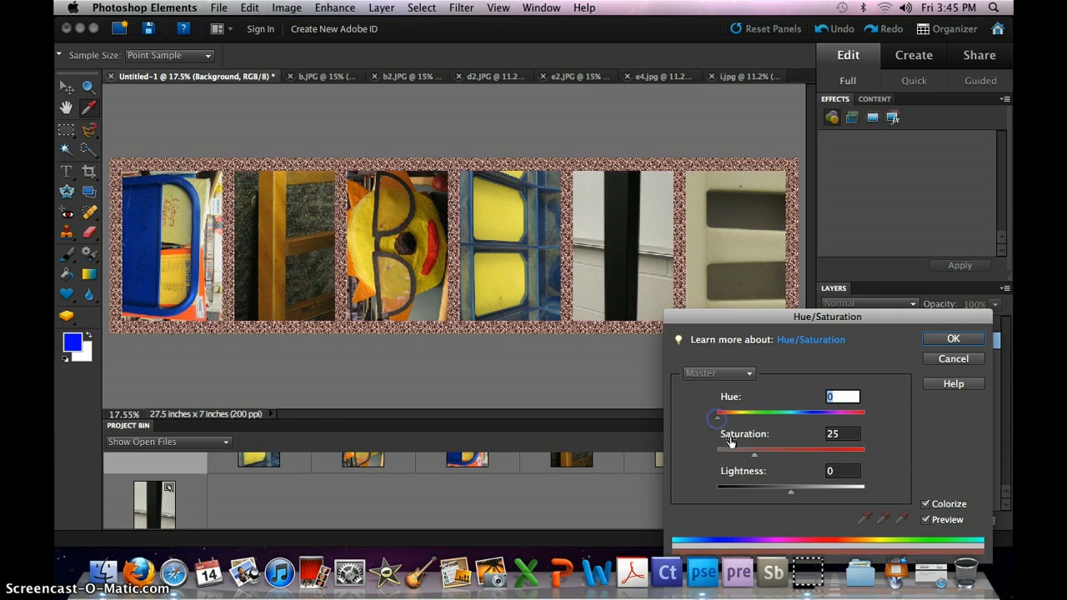
pyautogui.moveTo(754, 458); pyautogui.dragTo(795, 454)
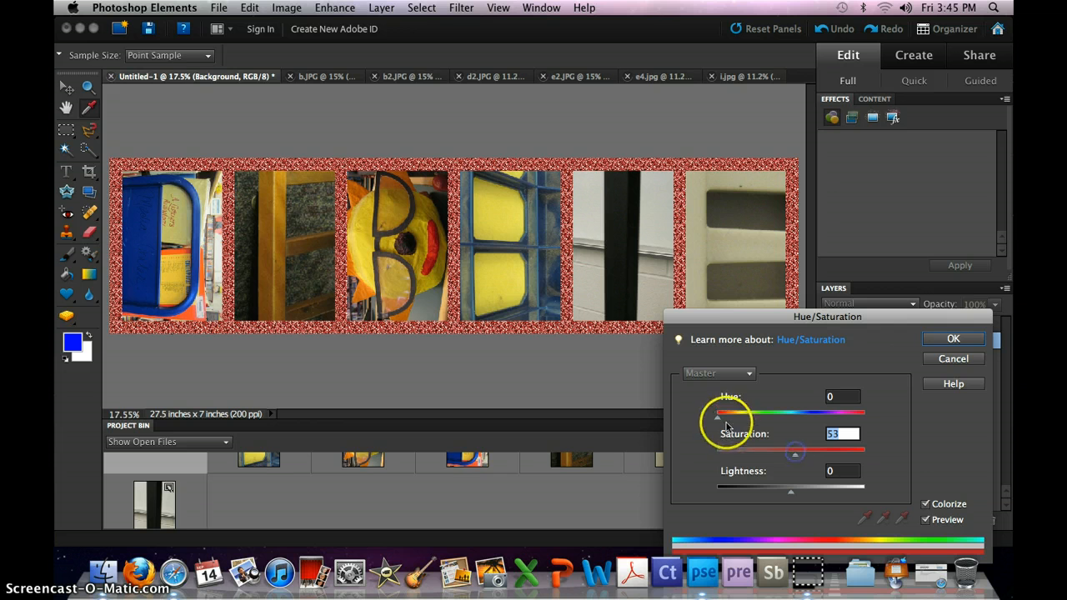
pyautogui.moveTo(719, 417); pyautogui.dragTo(711, 419)
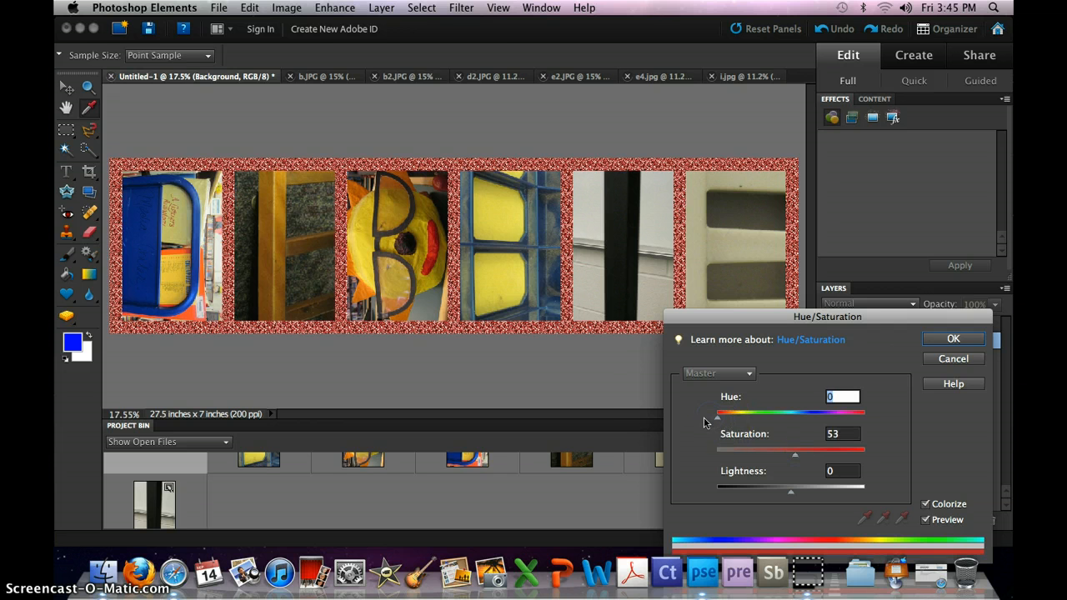
pyautogui.click(953, 339)
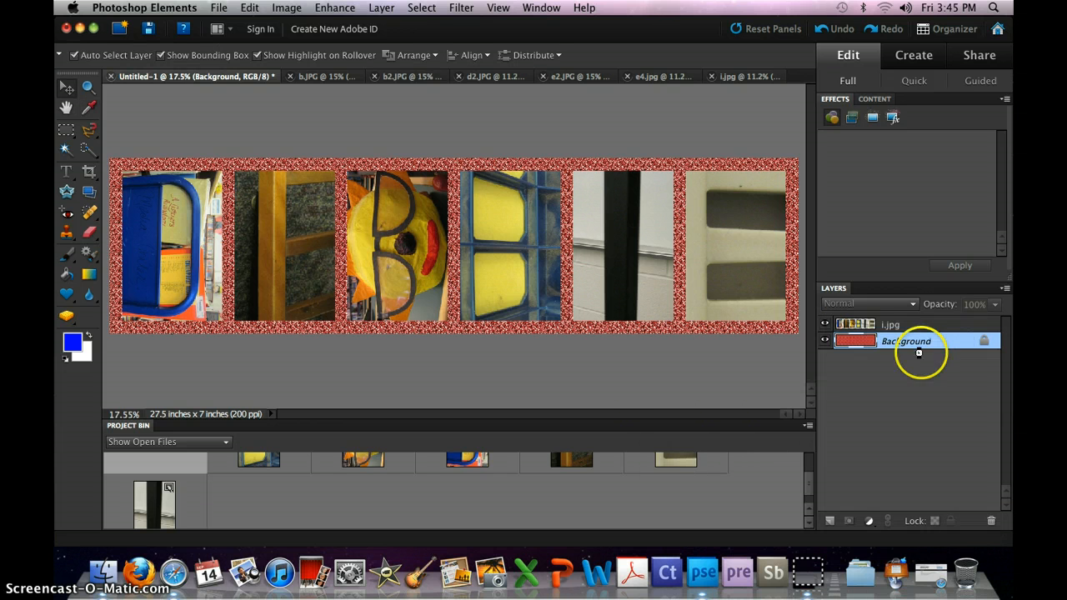
# - Give the merged photo layer i.jpg a drop shadow with size 62 px, distance 89 px and opacity 82%
pyautogui.click(908, 324)
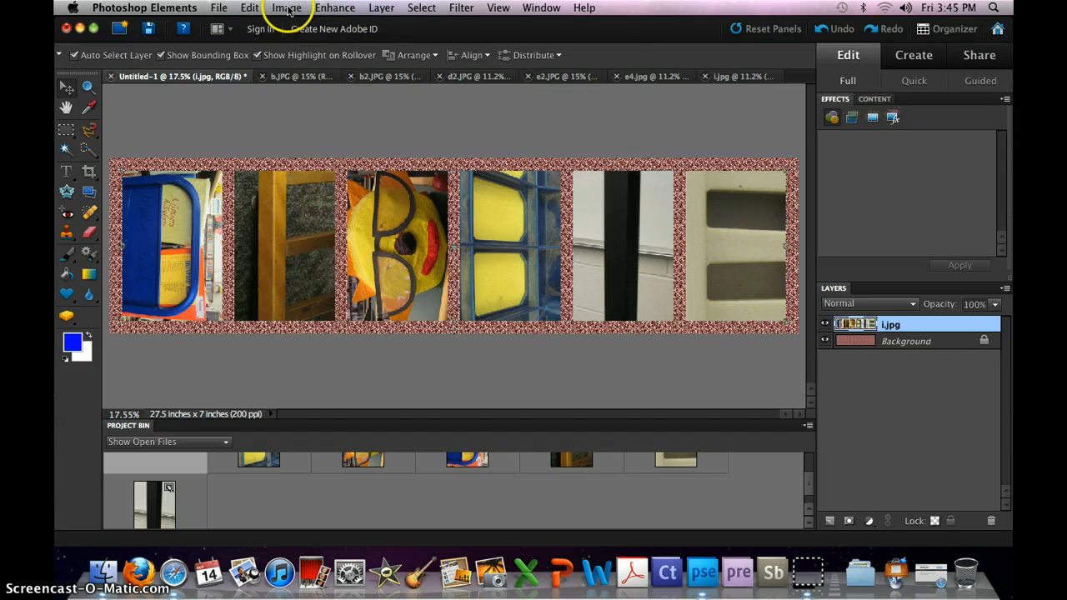
pyautogui.click(380, 8)
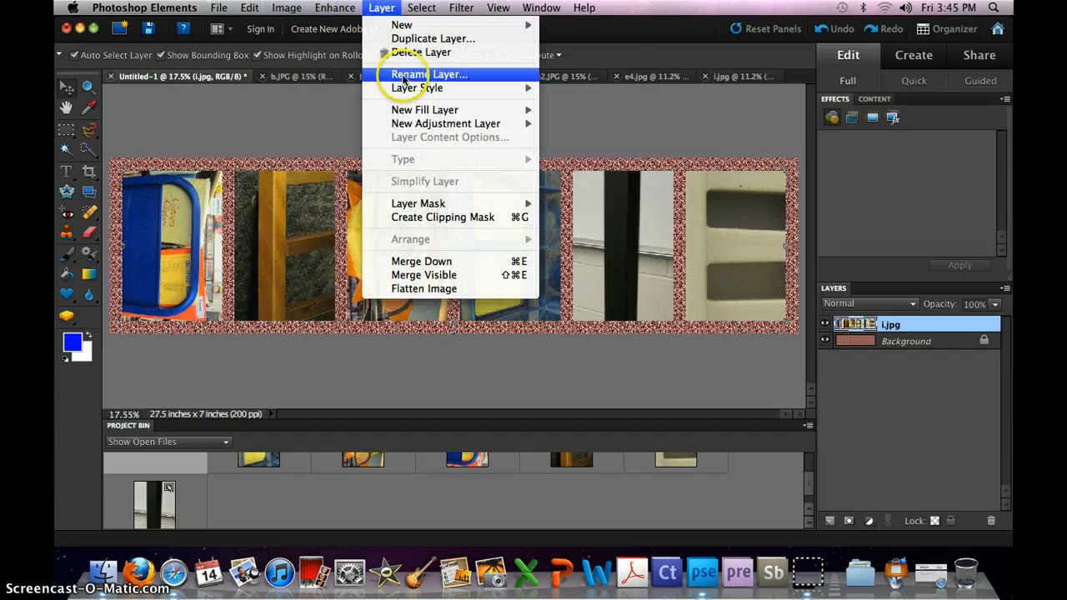
pyautogui.moveTo(413, 89)
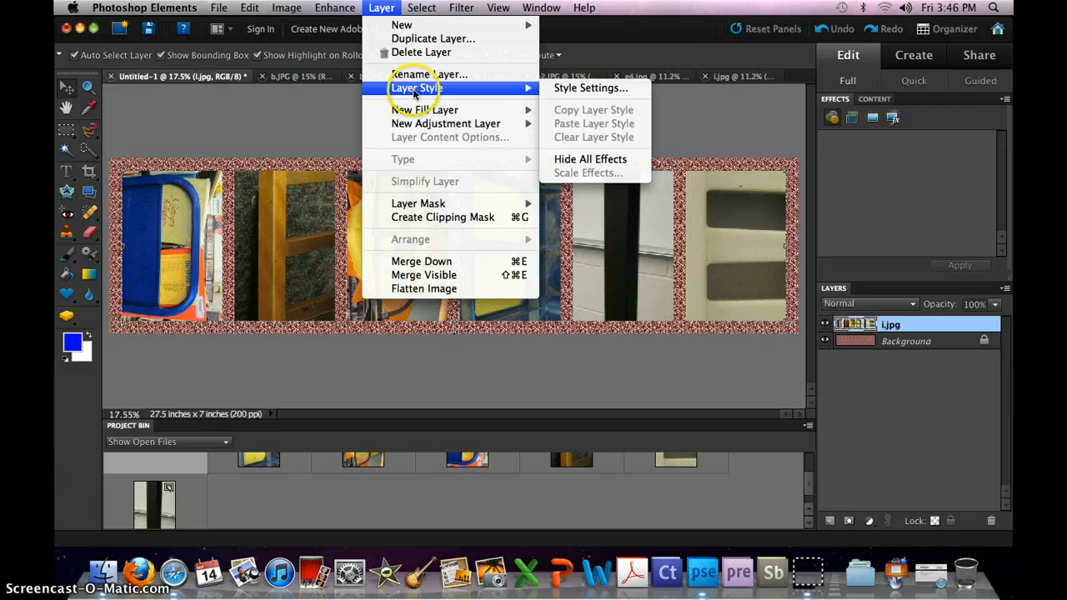
pyautogui.click(569, 87)
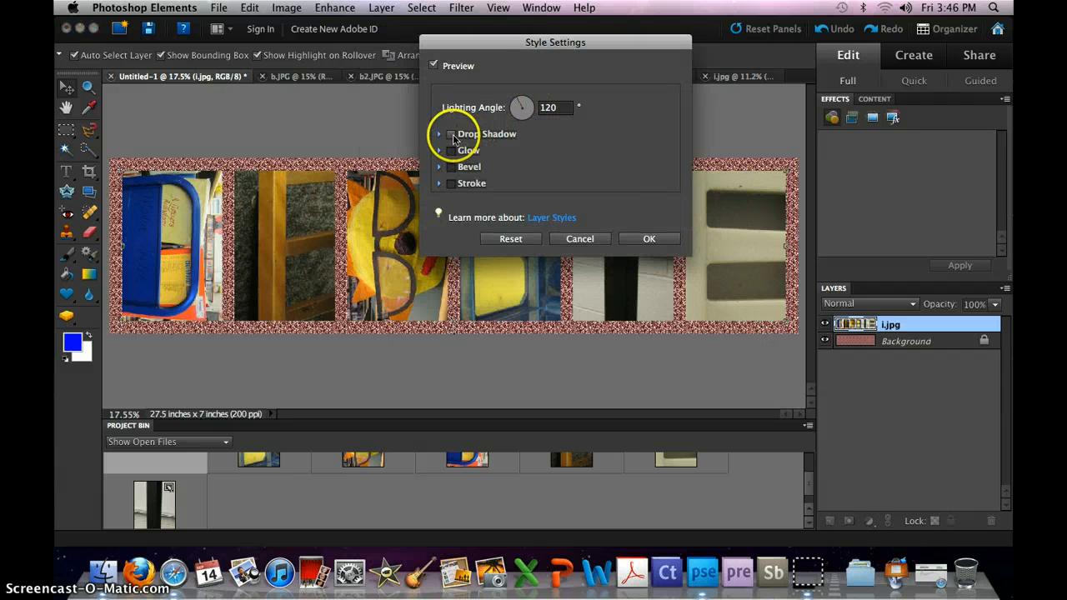
pyautogui.click(451, 135)
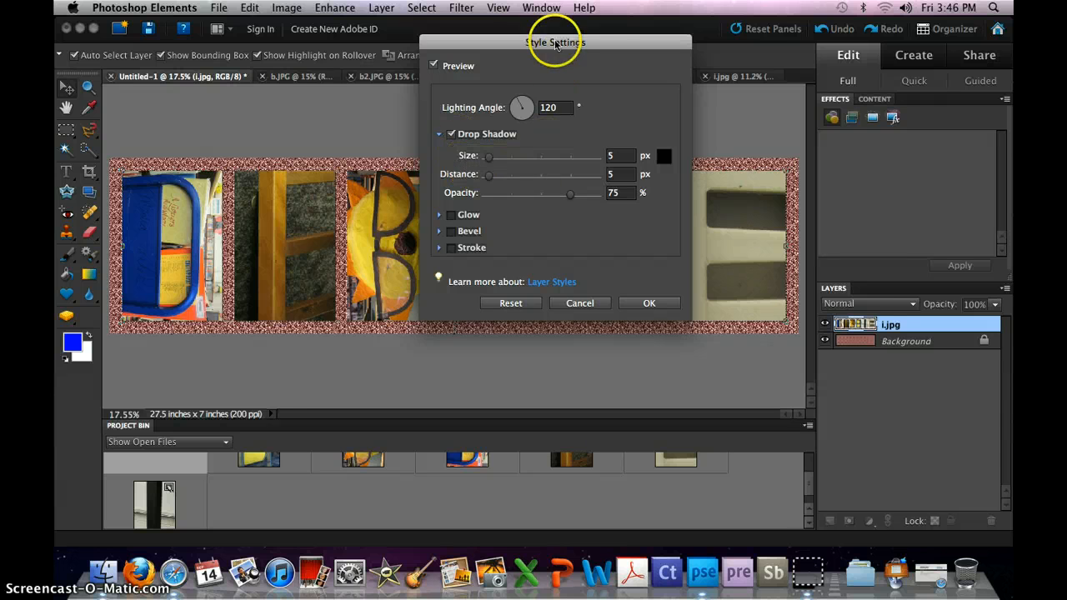
pyautogui.moveTo(567, 41); pyautogui.dragTo(677, 22)
pyautogui.moveTo(600, 139); pyautogui.dragTo(643, 147)
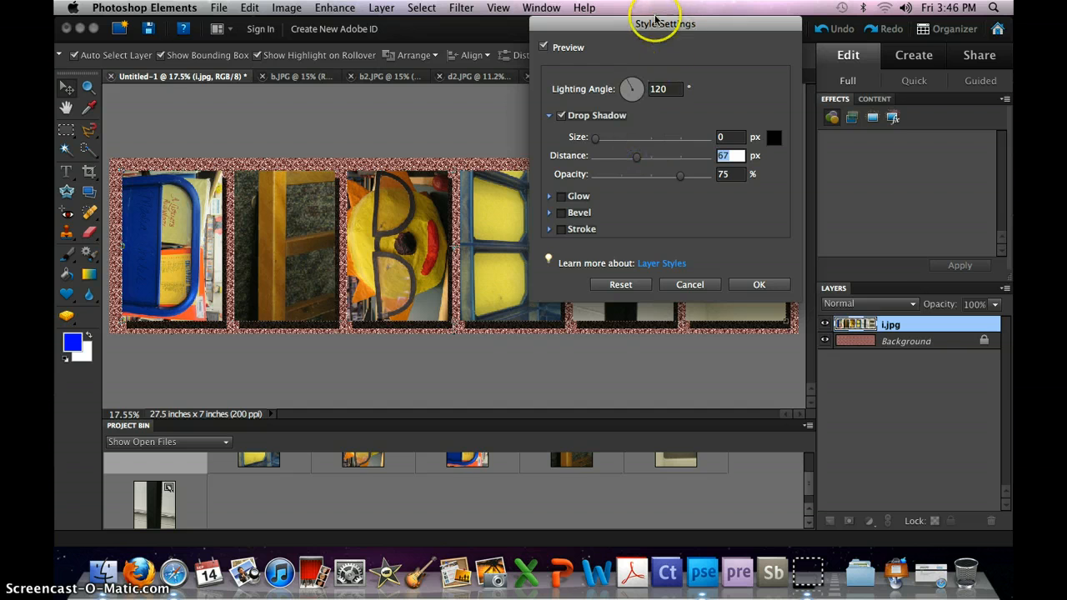
pyautogui.moveTo(655, 24); pyautogui.dragTo(866, 30)
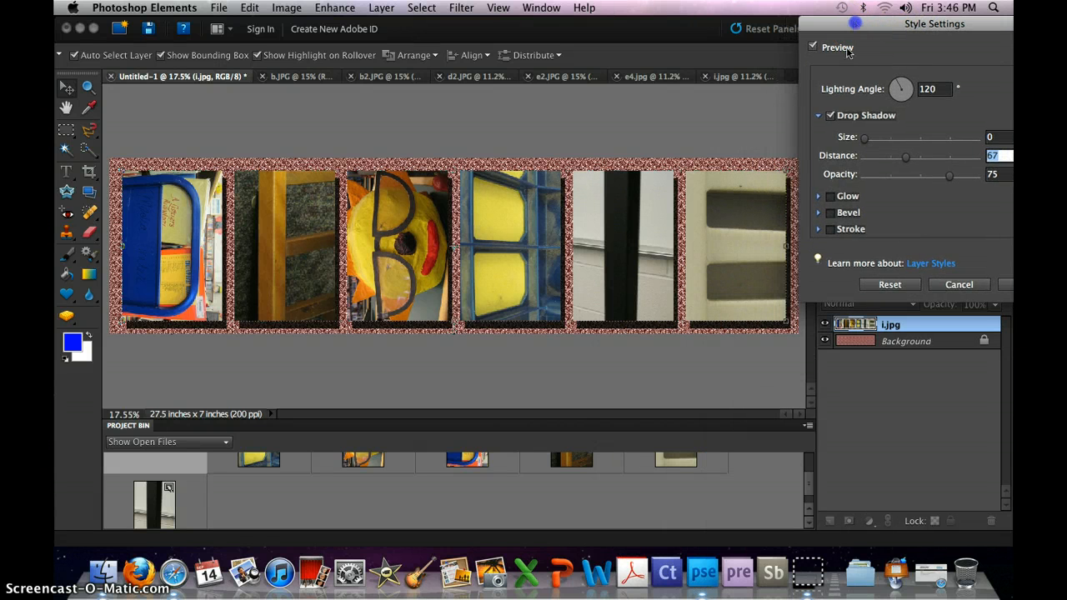
pyautogui.click(867, 140)
pyautogui.moveTo(878, 143); pyautogui.dragTo(887, 143)
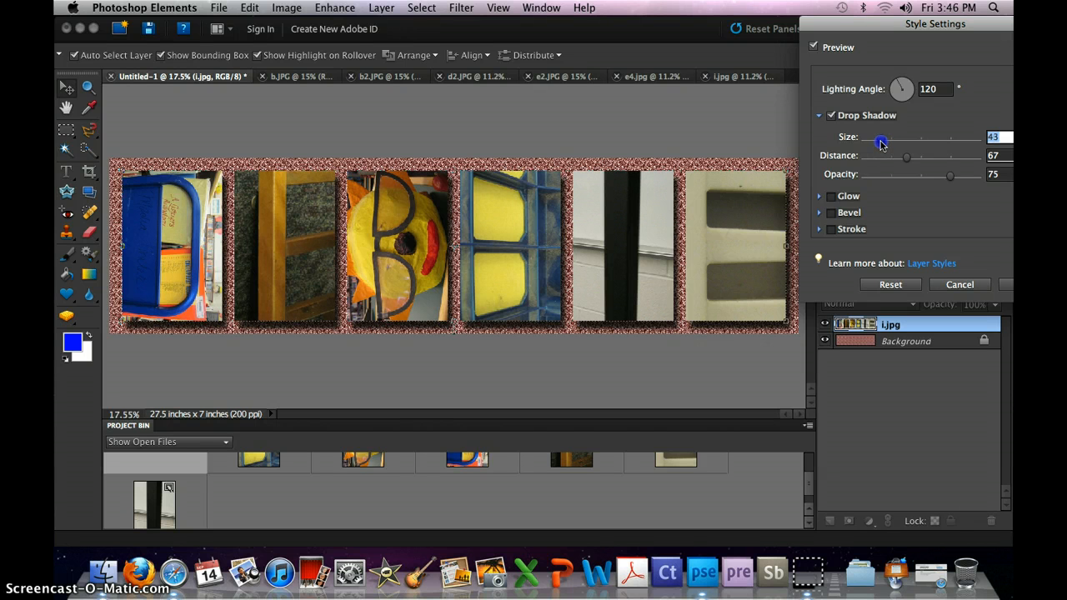
pyautogui.moveTo(909, 158); pyautogui.dragTo(965, 180)
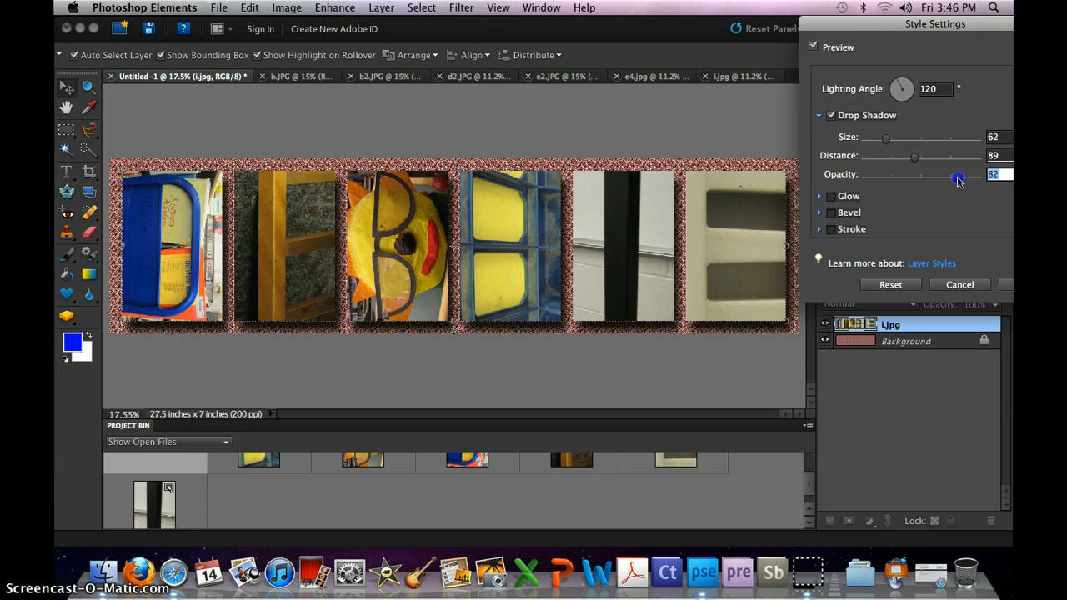
# - Add an inner glow to the photos with size 95 px and opacity 83%
pyautogui.click(832, 198)
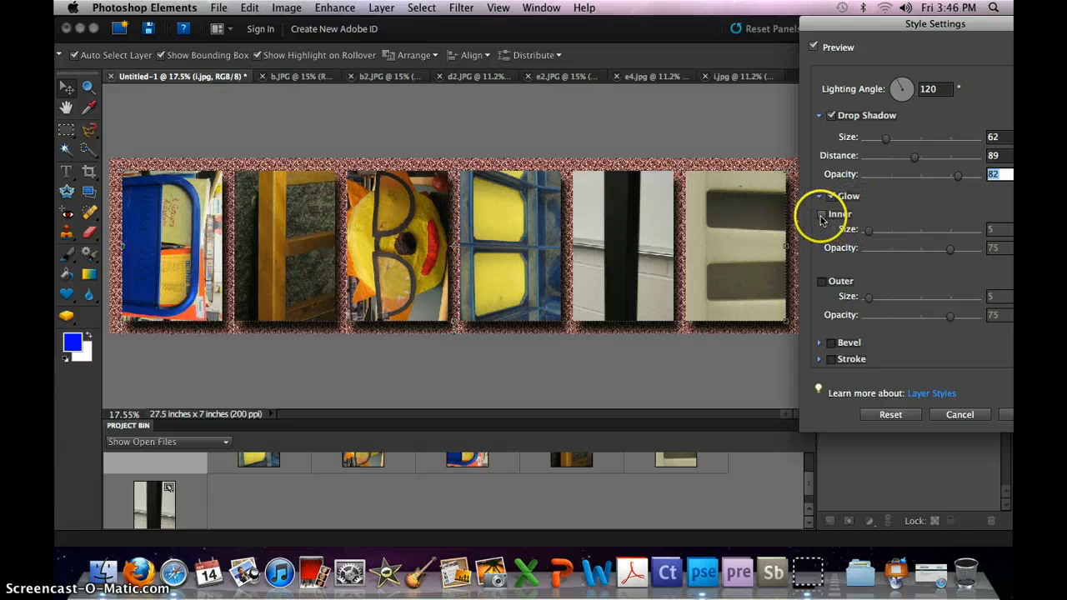
pyautogui.click(822, 215)
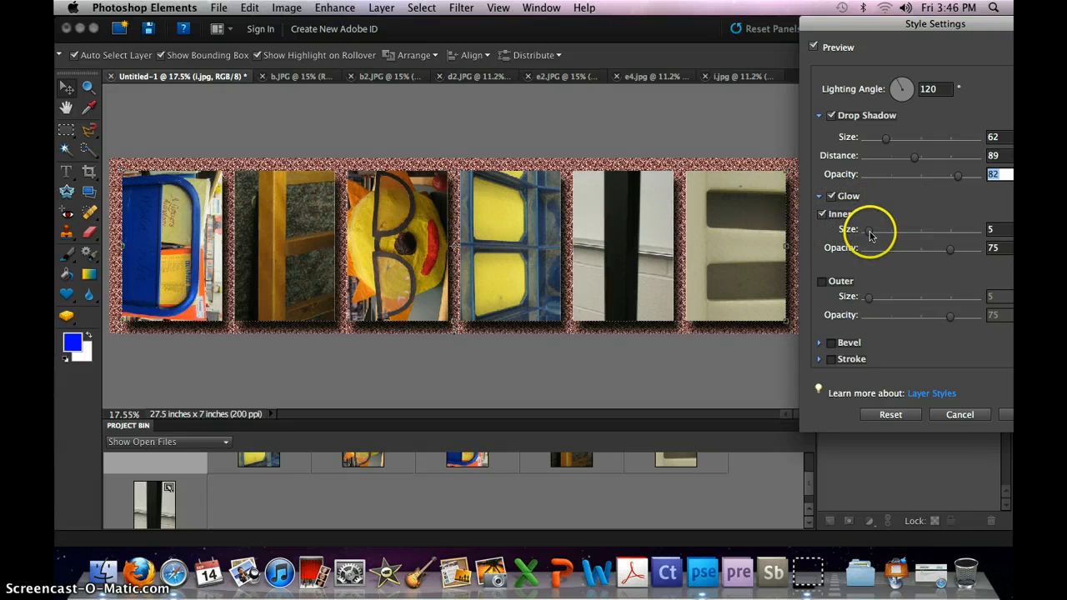
pyautogui.moveTo(870, 236); pyautogui.dragTo(892, 237)
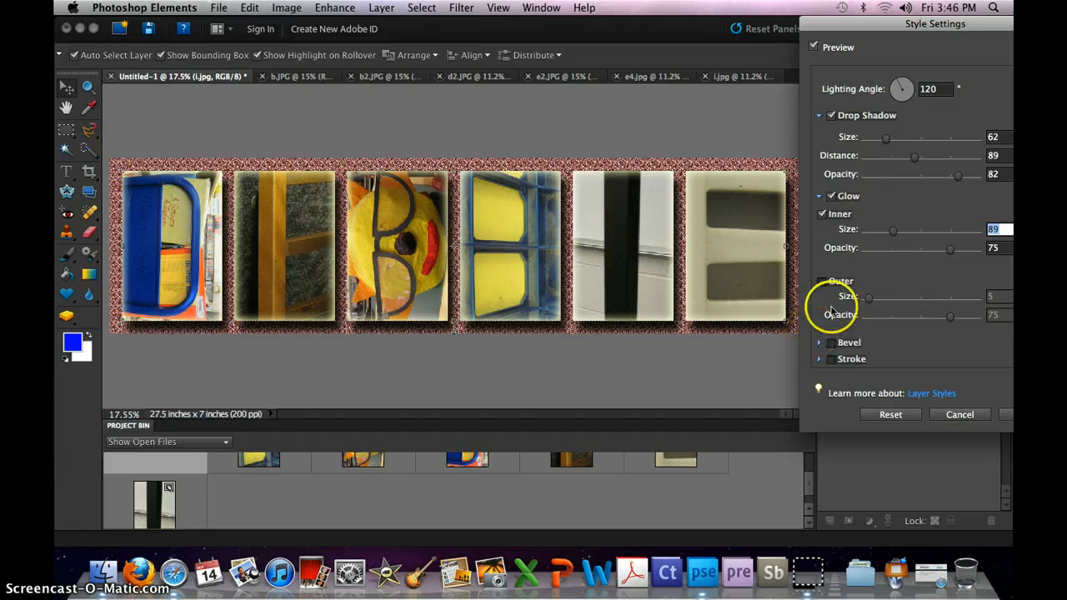
pyautogui.moveTo(893, 230)
pyautogui.mouseDown()
pyautogui.moveTo(950, 236)
pyautogui.moveTo(901, 239)
pyautogui.mouseUp()
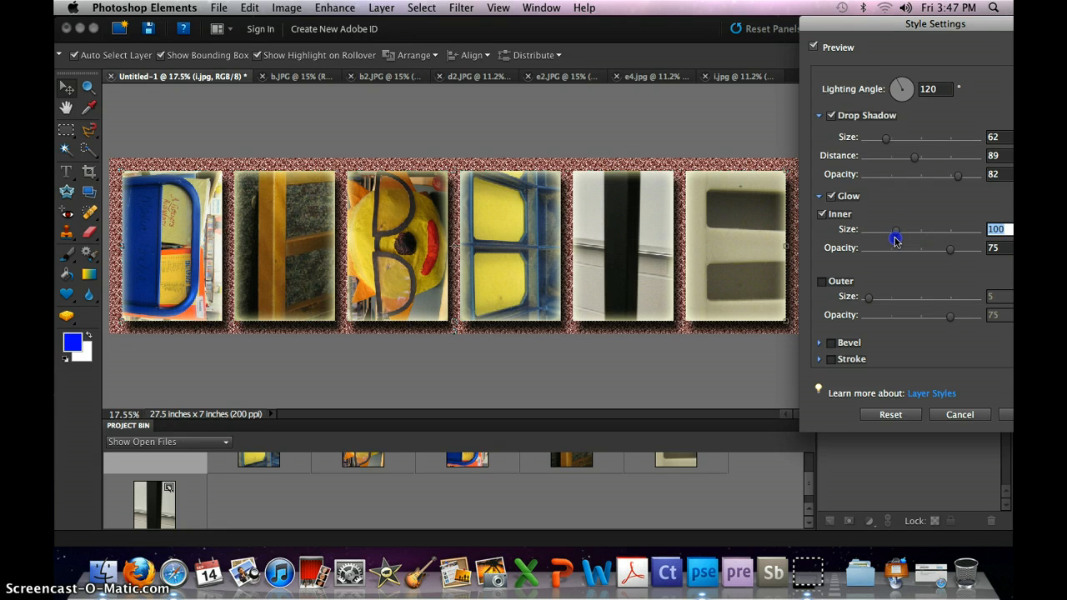
pyautogui.click(951, 251)
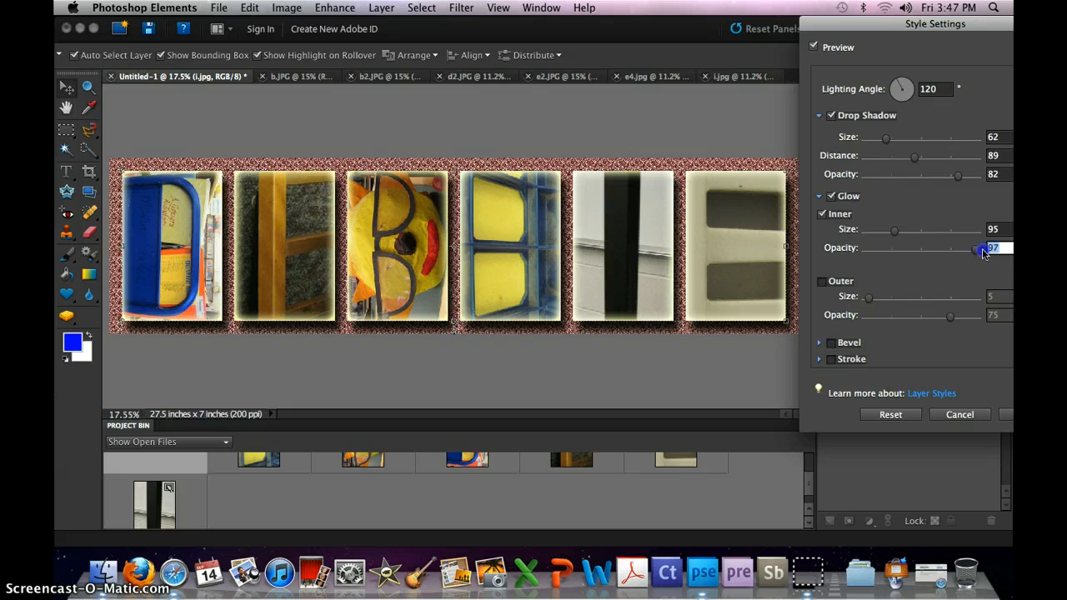
pyautogui.moveTo(983, 253); pyautogui.dragTo(960, 254)
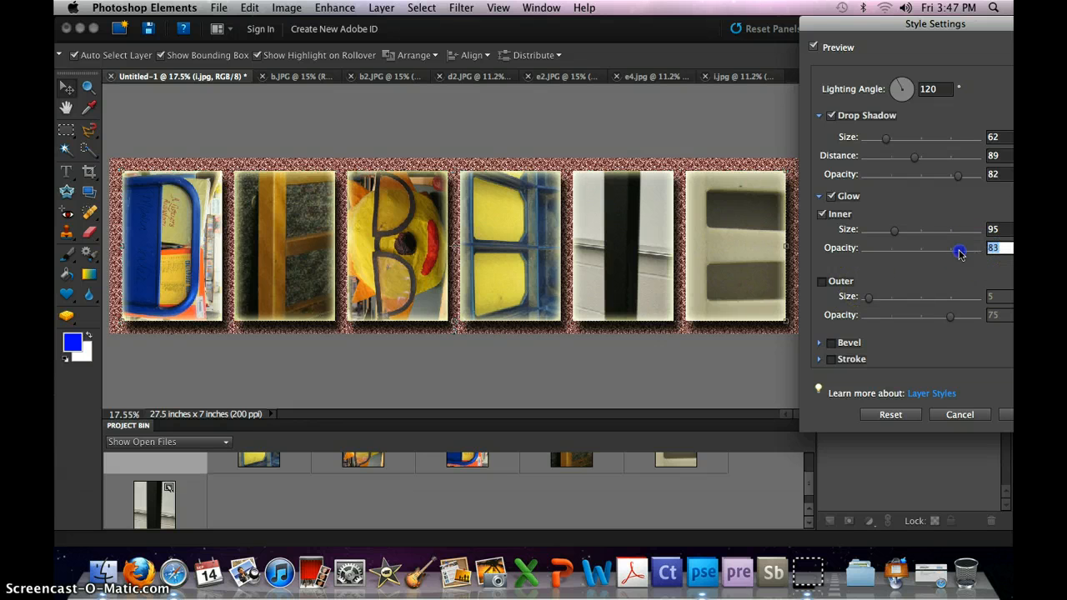
# - Add a bevel to the photos with size 29 px, try the Down direction and return it to Up
pyautogui.click(848, 341)
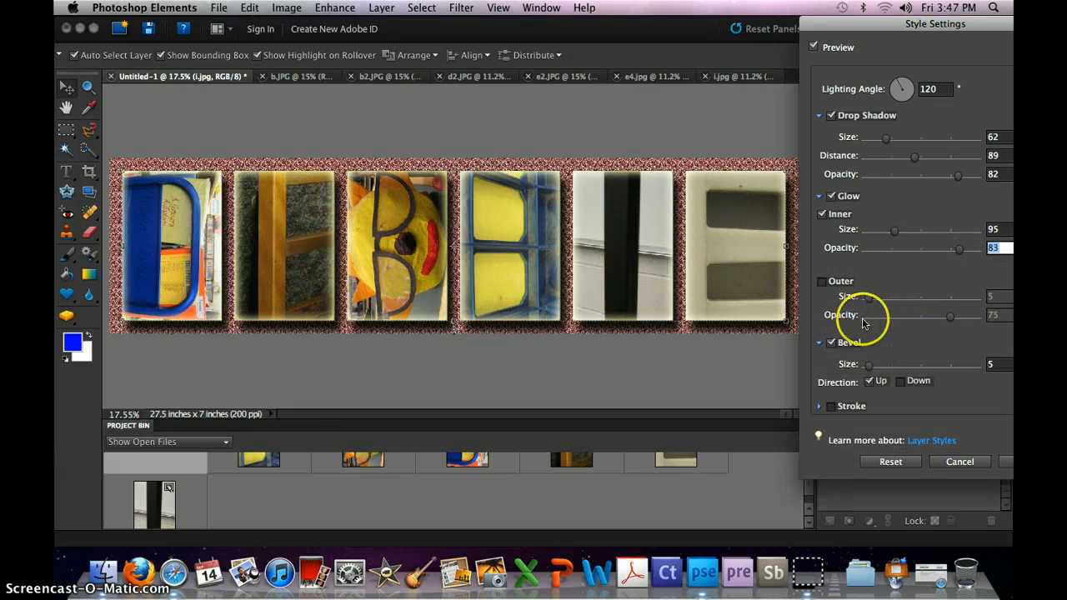
pyautogui.moveTo(871, 367)
pyautogui.mouseDown()
pyautogui.moveTo(975, 368)
pyautogui.moveTo(868, 382)
pyautogui.moveTo(880, 378)
pyautogui.mouseUp()
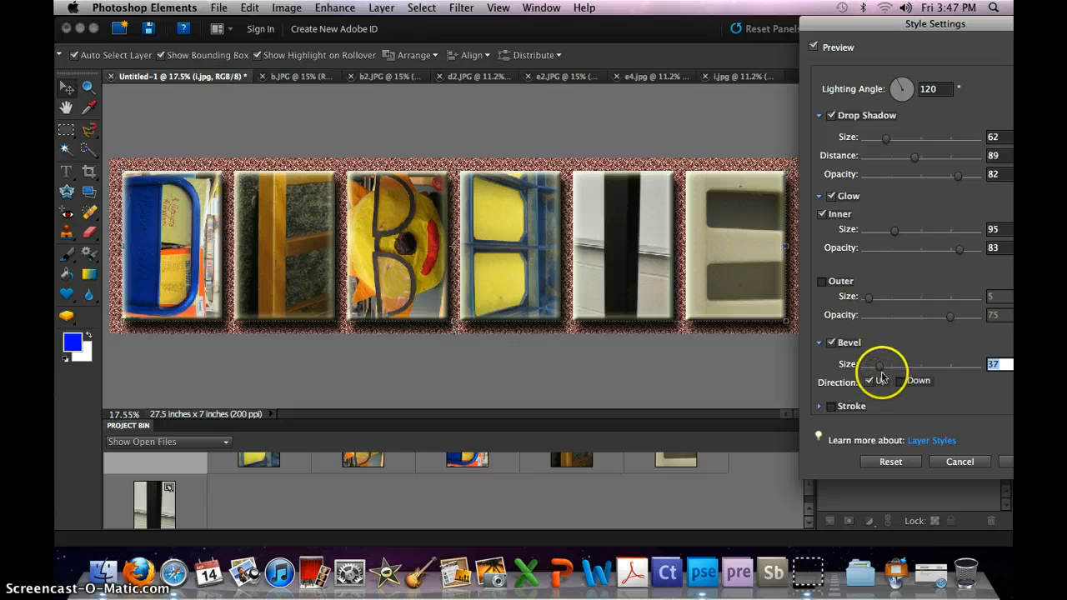
pyautogui.moveTo(882, 368); pyautogui.dragTo(878, 370)
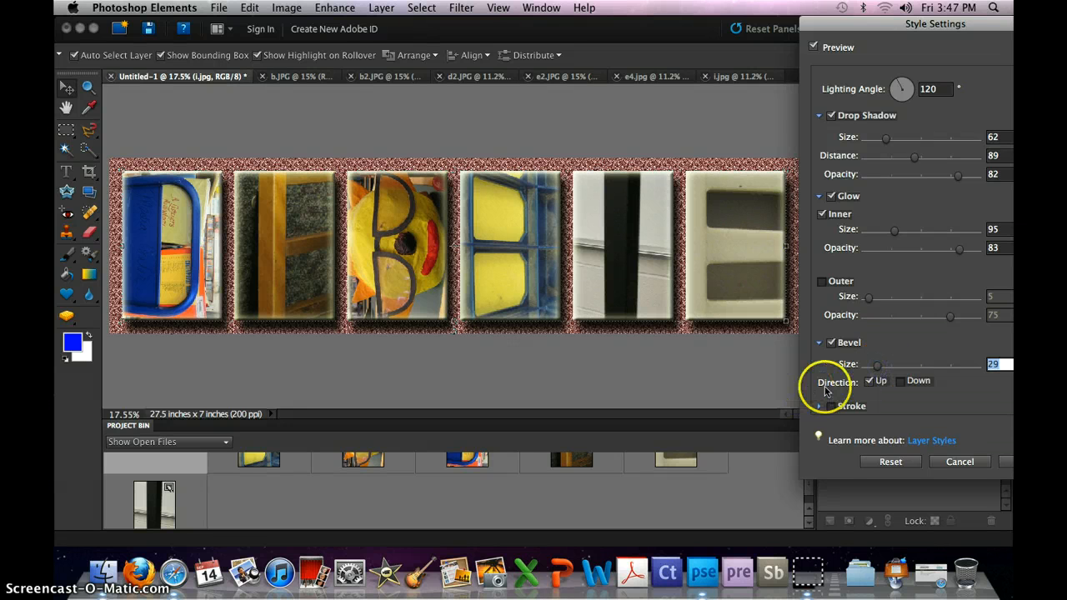
pyautogui.click(901, 382)
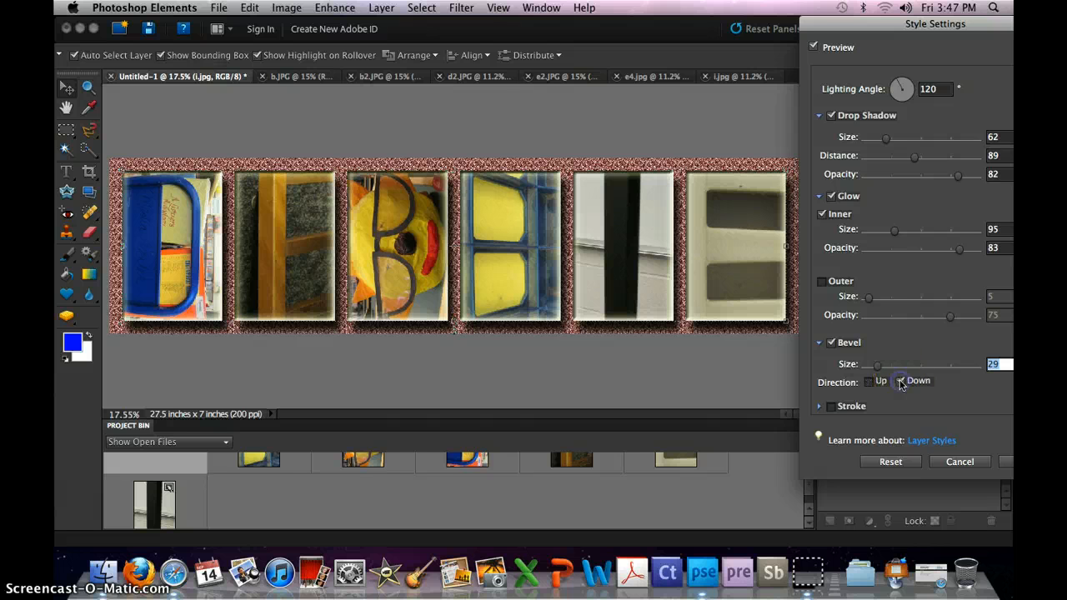
pyautogui.click(900, 382)
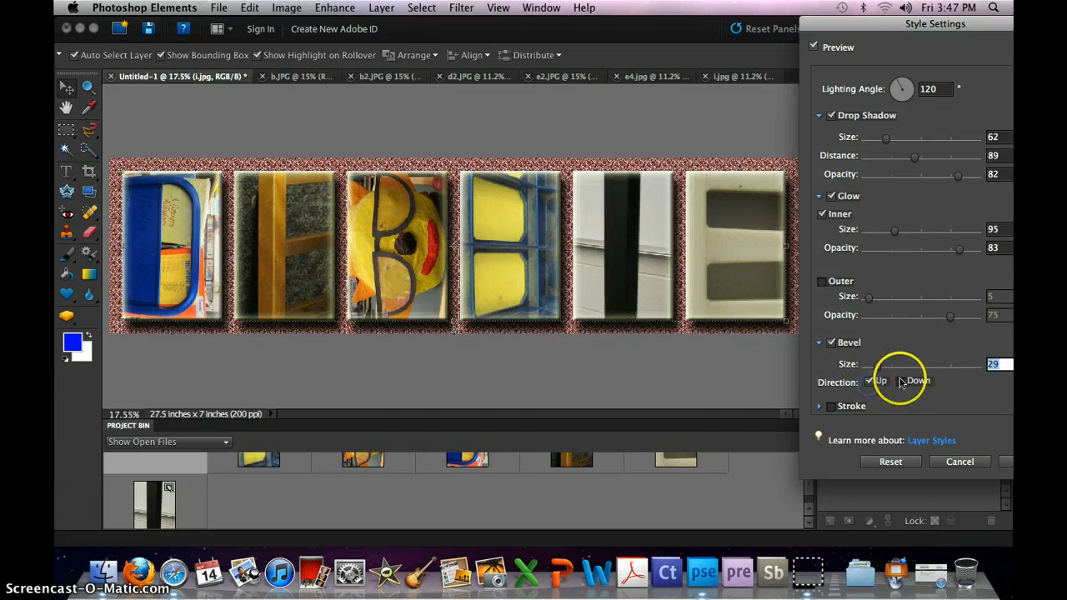
# - Try a 27 px stroke around the photos and turn the stroke off again
pyautogui.click(831, 407)
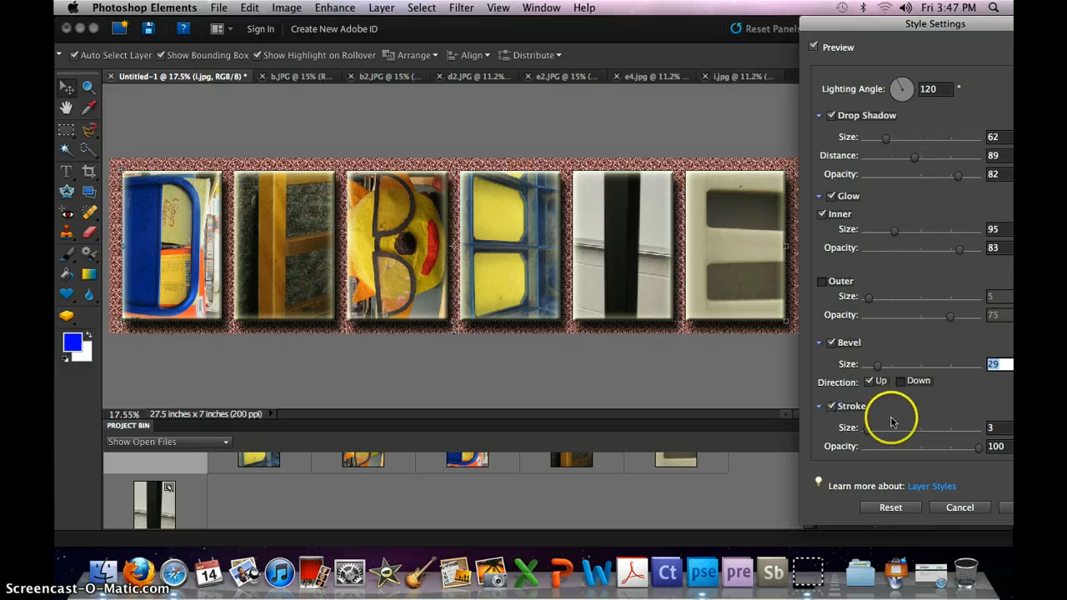
pyautogui.moveTo(871, 430)
pyautogui.mouseDown()
pyautogui.moveTo(895, 439)
pyautogui.moveTo(877, 439)
pyautogui.mouseUp()
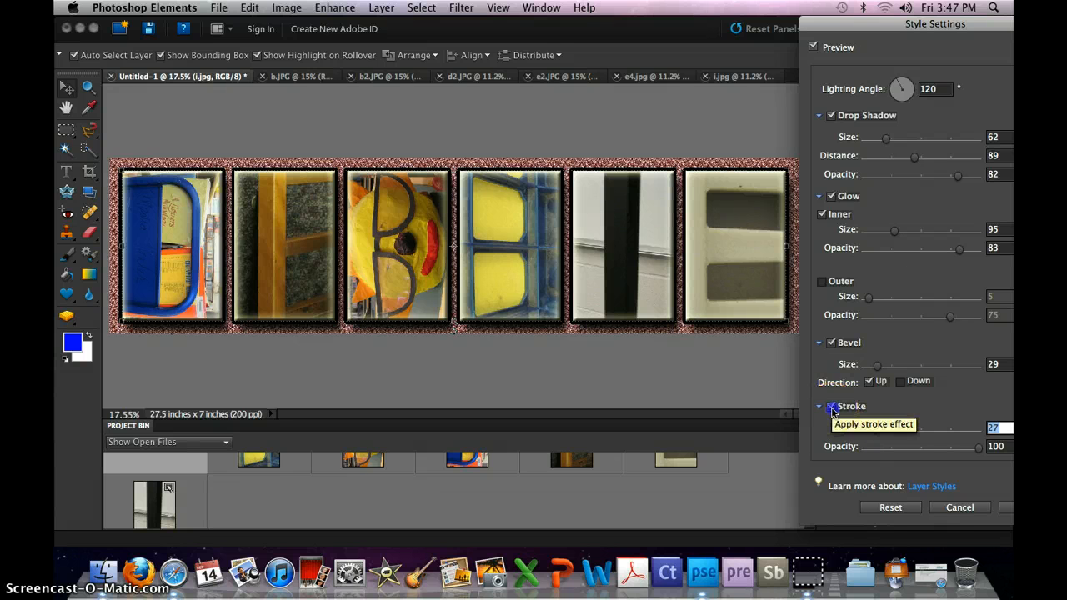
pyautogui.click(832, 407)
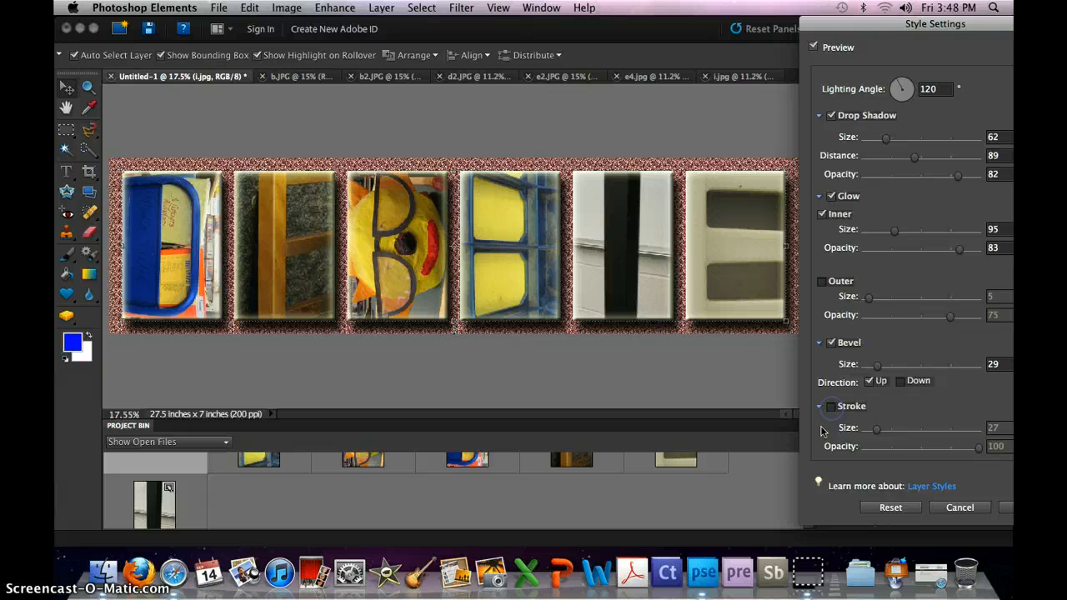
# - Compare the photos with and without the bevel, keep it on, and apply the style settings
pyautogui.click(831, 343)
pyautogui.click(831, 342)
pyautogui.click(831, 343)
pyautogui.click(831, 343)
pyautogui.moveTo(898, 25); pyautogui.dragTo(667, 27)
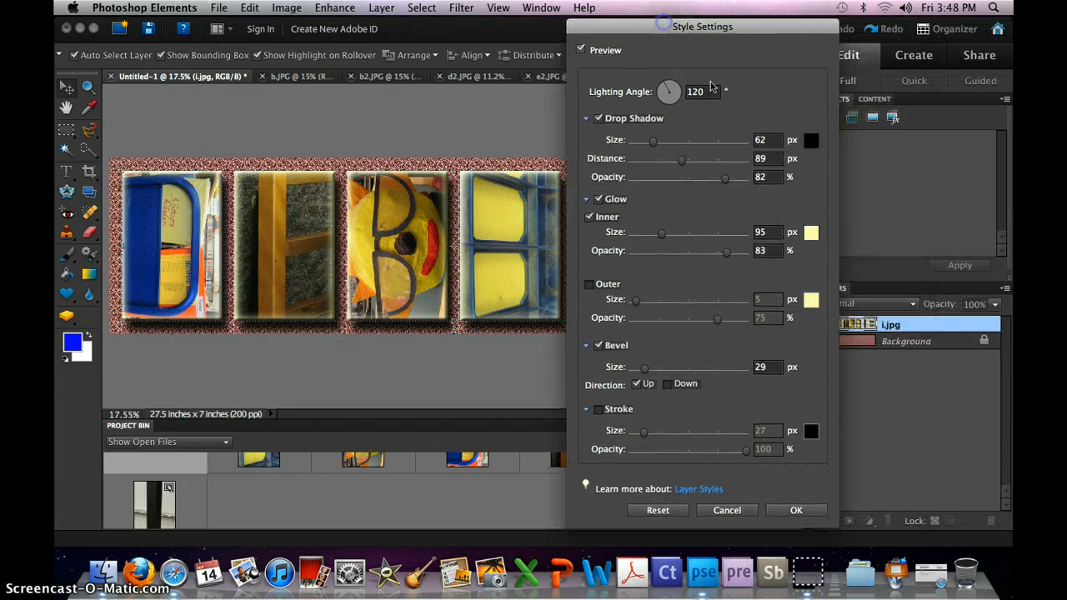
pyautogui.click(796, 511)
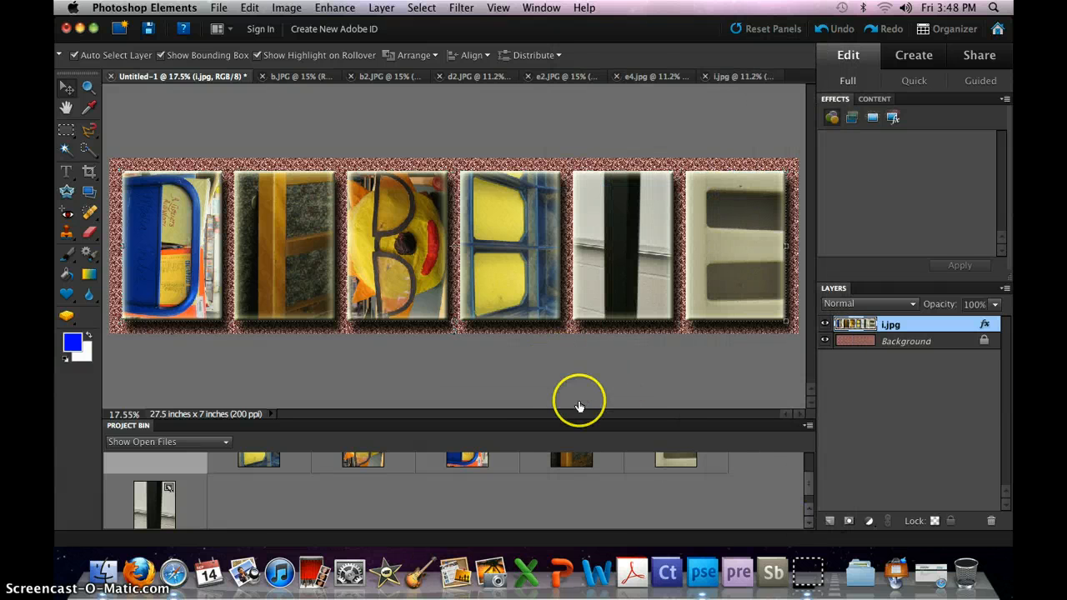
# - Start saving the collage as a new file and choose the folder _GRAPHIC DESIGN > ALPHABET > final on the network drive
pyautogui.click(219, 9)
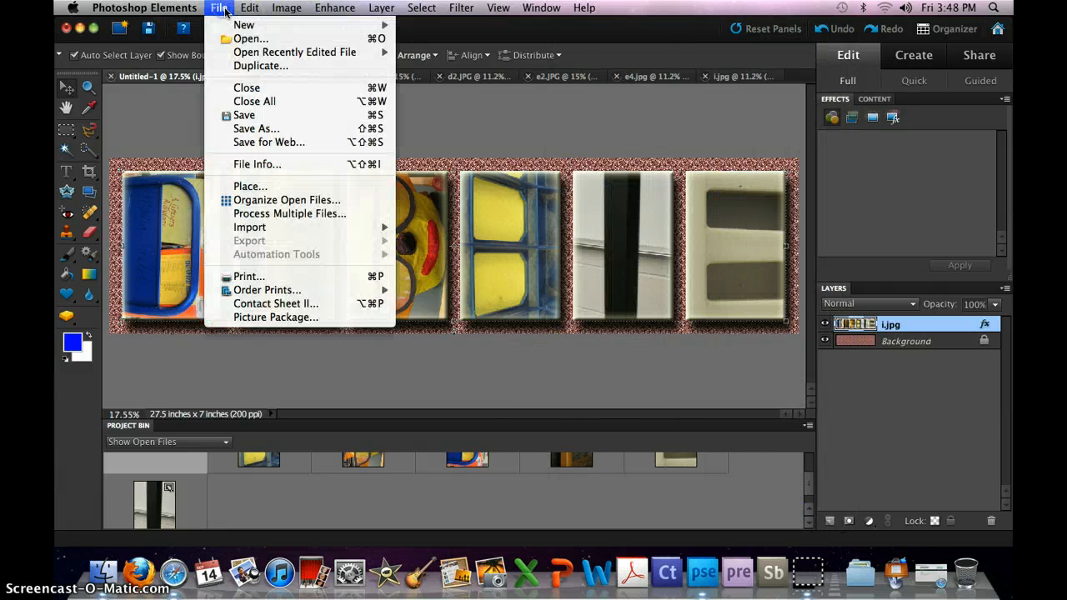
pyautogui.click(265, 129)
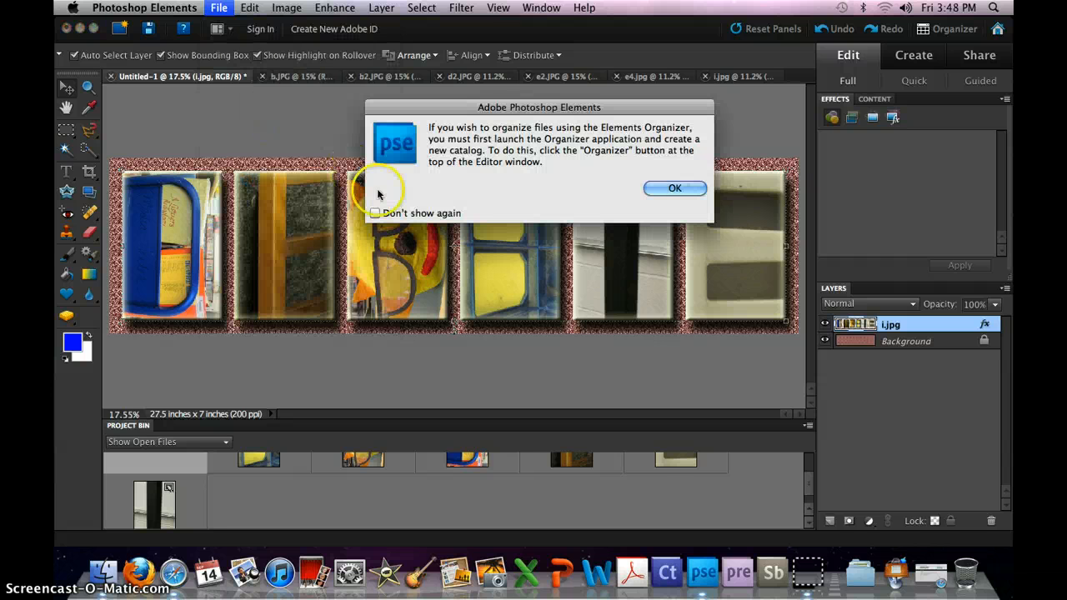
pyautogui.click(674, 189)
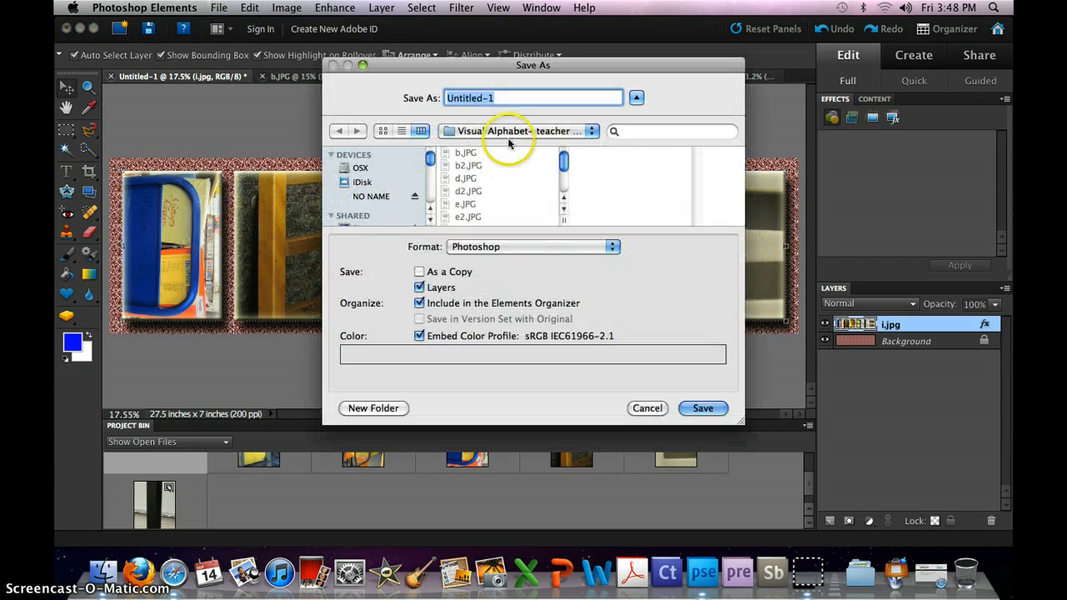
pyautogui.click(524, 133)
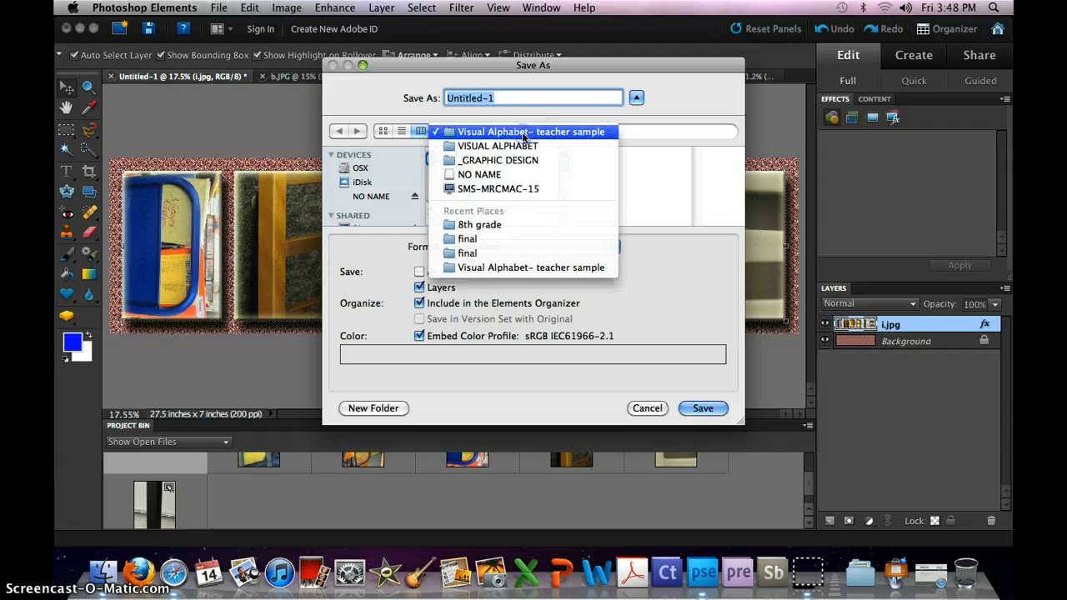
pyautogui.click(519, 190)
pyautogui.click(479, 152)
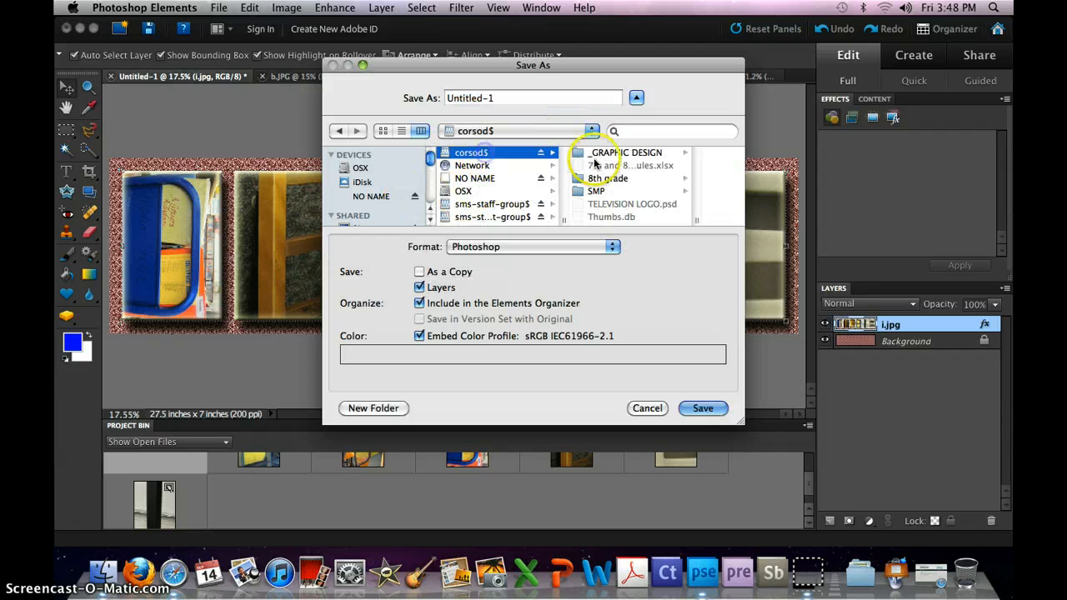
pyautogui.click(613, 156)
pyautogui.click(633, 152)
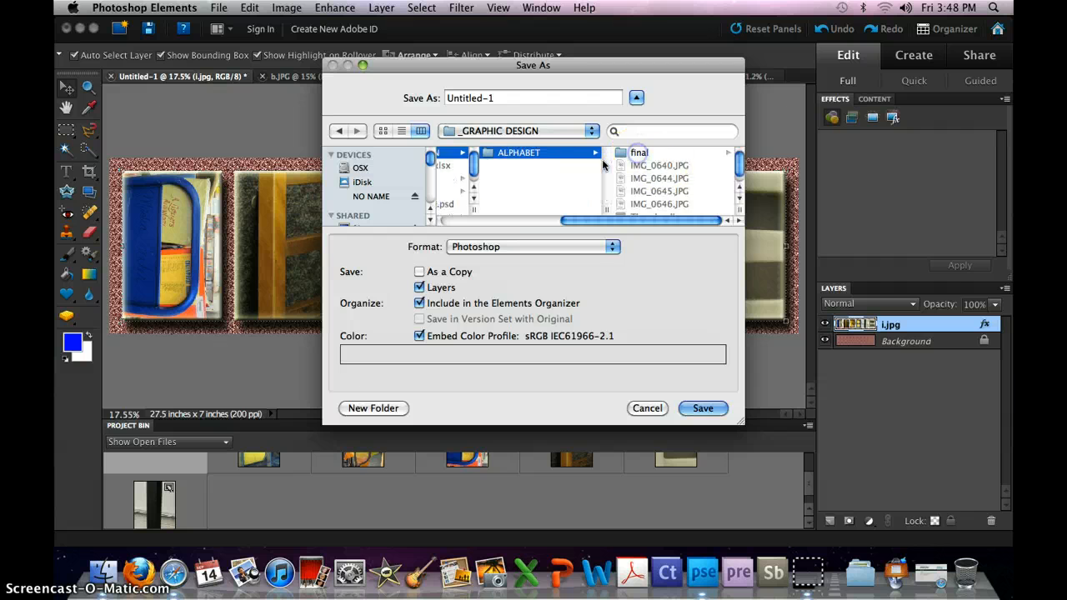
pyautogui.click(639, 153)
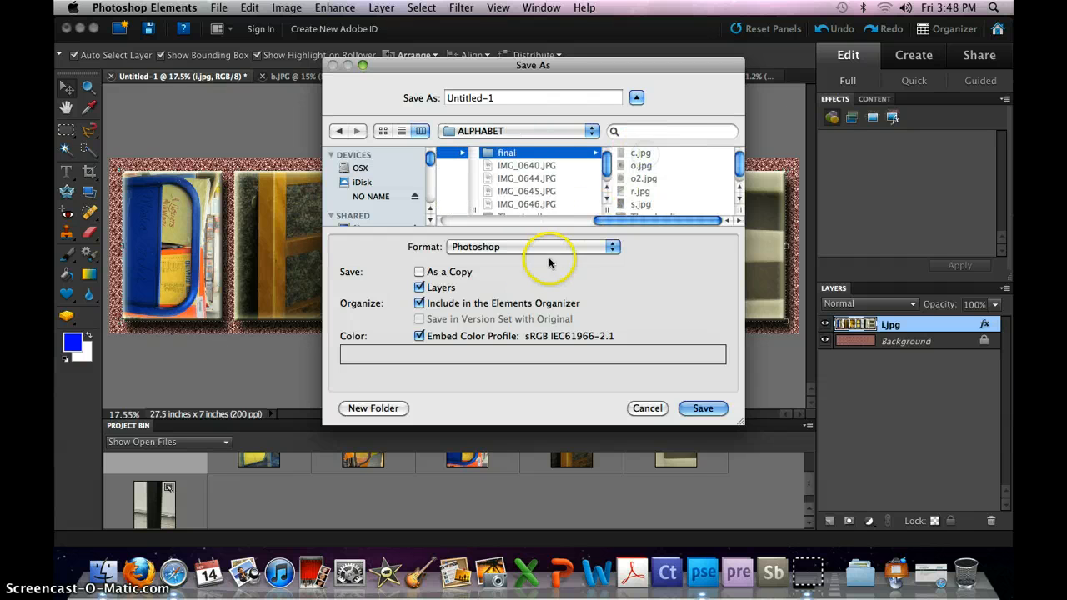
# - Name the file with the first name that the collage spells, keep the Photoshop format and save it
pyautogui.click(505, 97)
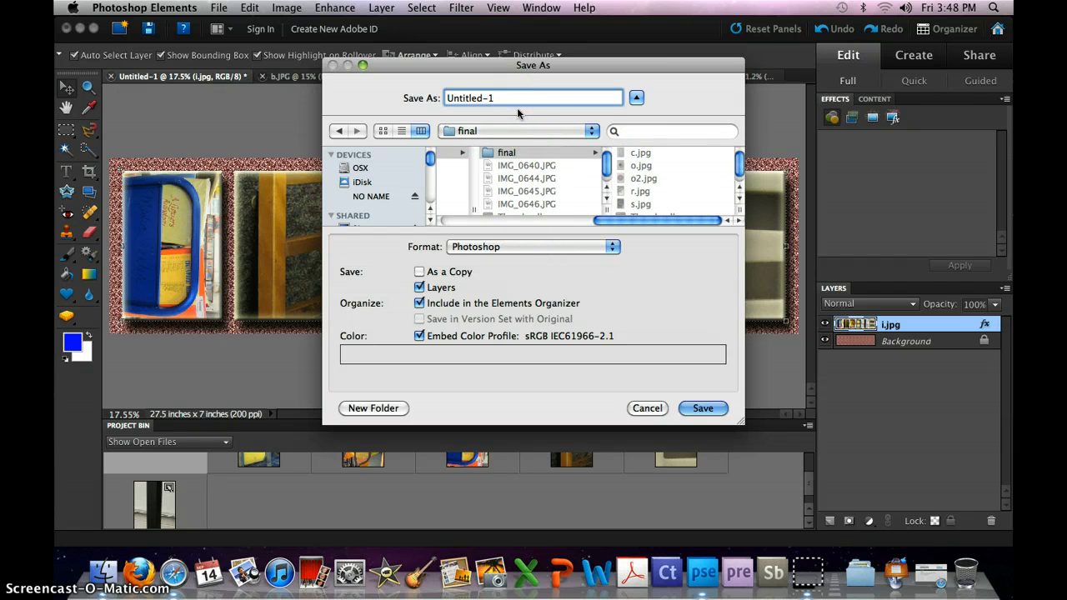
pyautogui.moveTo(513, 97); pyautogui.dragTo(400, 93)
pyautogui.write('debbie')
pyautogui.click(423, 102)
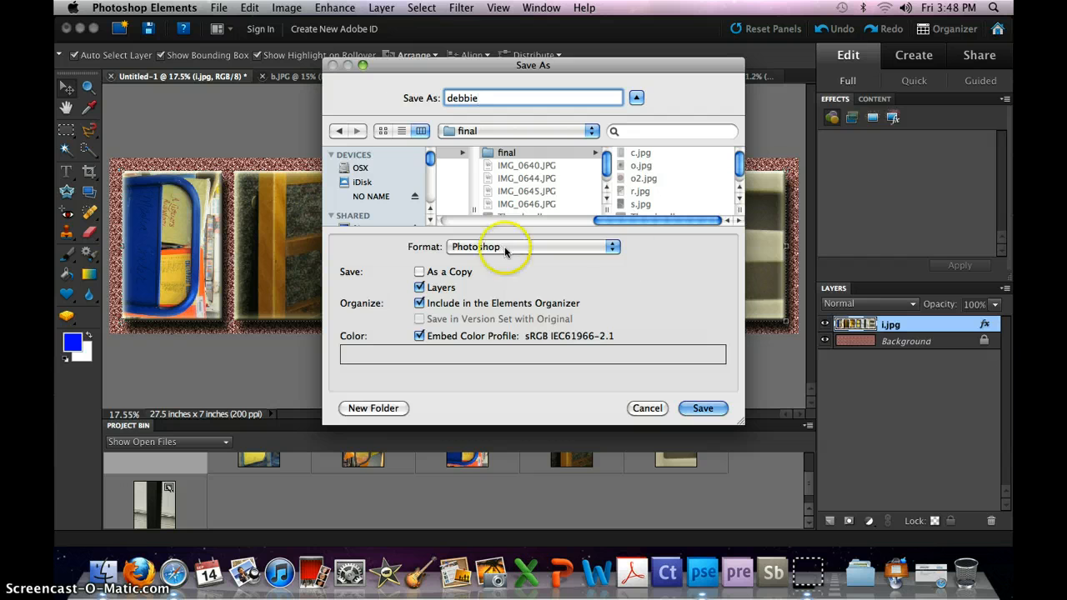
pyautogui.click(613, 245)
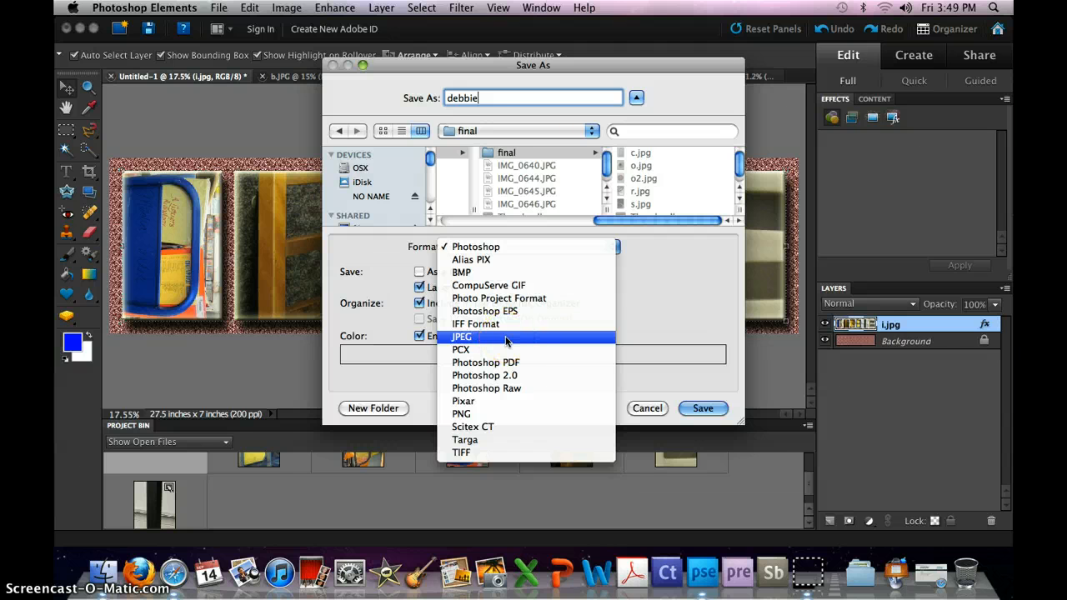
pyautogui.click(517, 247)
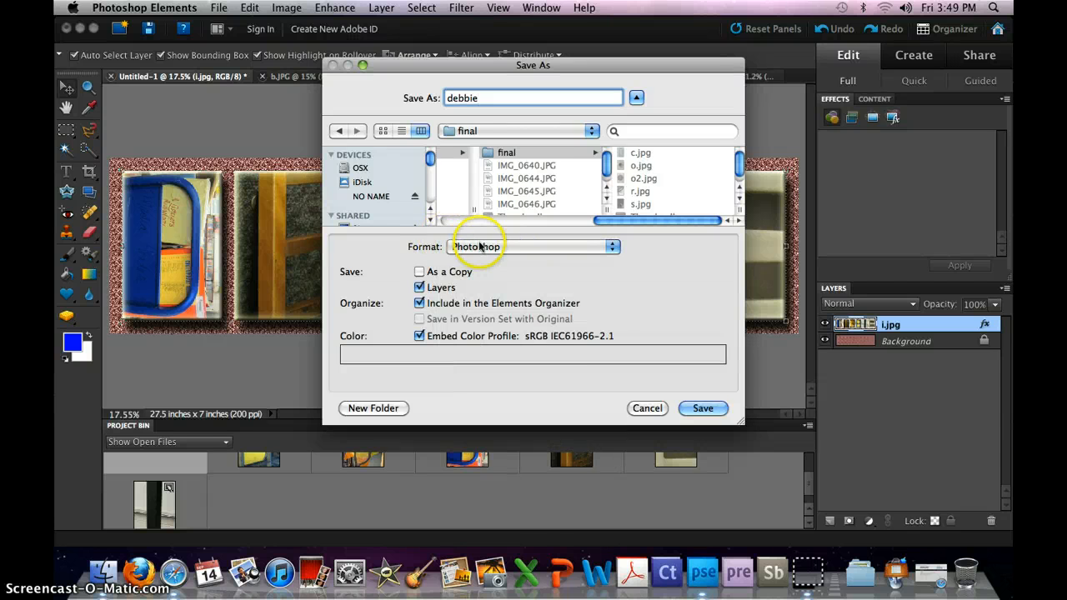
pyautogui.click(722, 403)
pyautogui.click(705, 411)
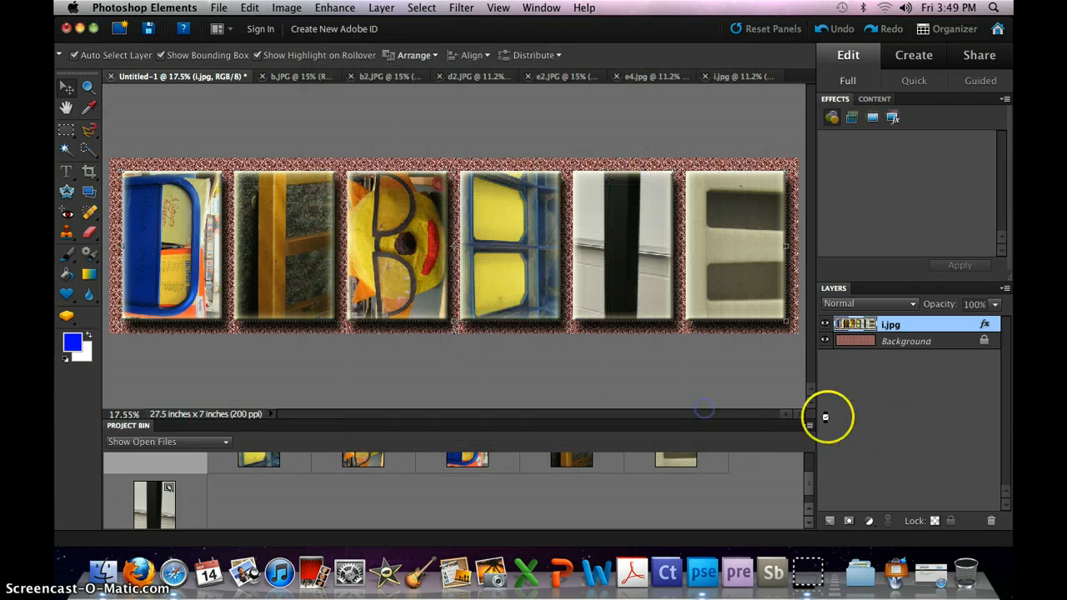